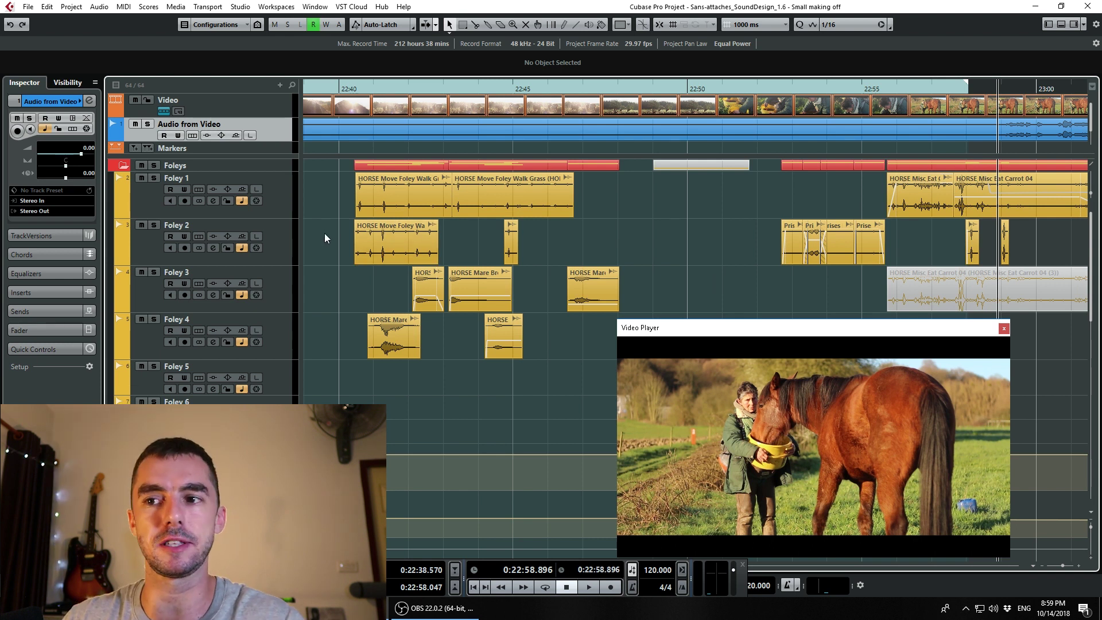
Step: Move the playhead to the start of the first horse walk clip on Foley 1, at about 22:40.5
drag(335, 199, 371, 196)
click(348, 198)
click(386, 190)
click(366, 87)
click(356, 87)
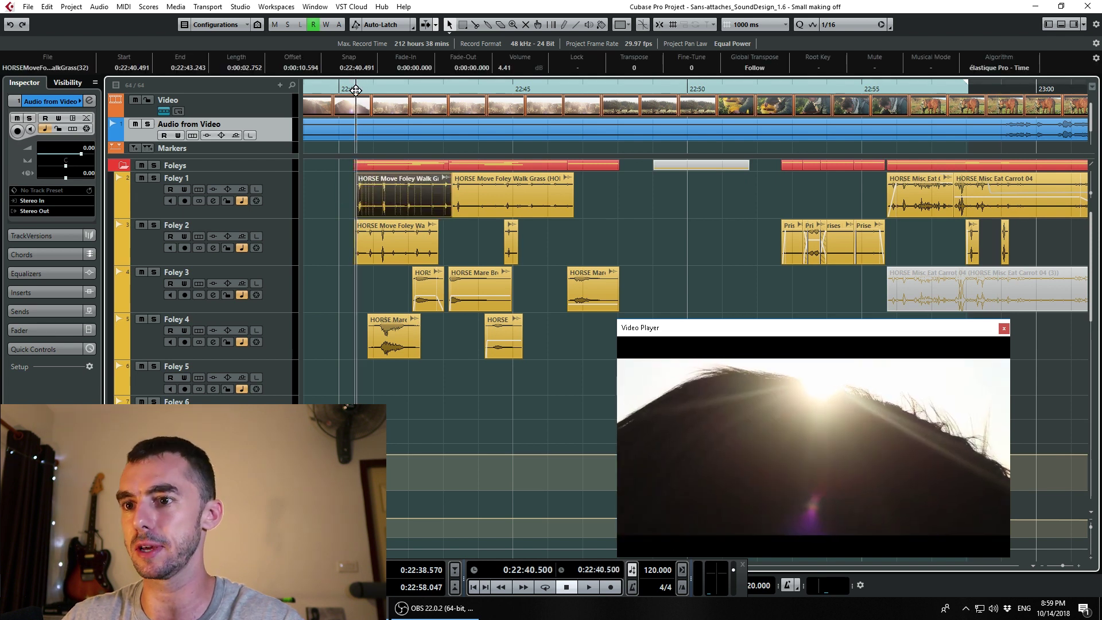
Step: Select the opening scene's horse clips on Foley 1 and 2, followed by those on Foley 3 and 4
drag(310, 187, 575, 251)
click(352, 279)
drag(352, 279, 584, 357)
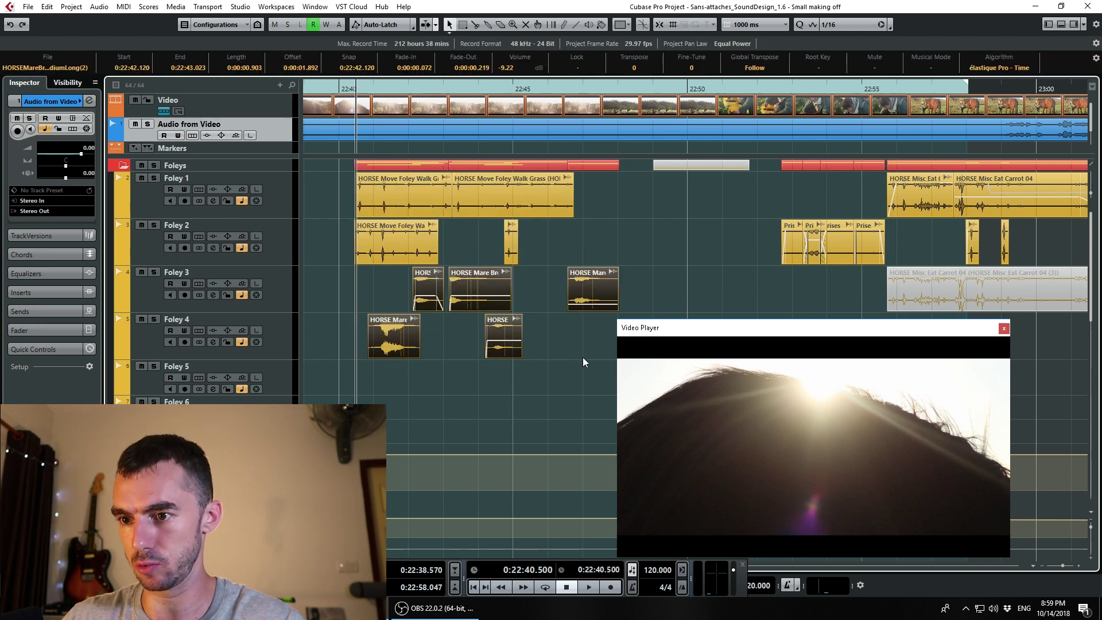
Step: Listen to the opening horse scene with Foley 1 and 2 soloed, followed by Foley 3 and 4
click(583, 357)
click(287, 254)
shift+click(278, 199)
key(s)
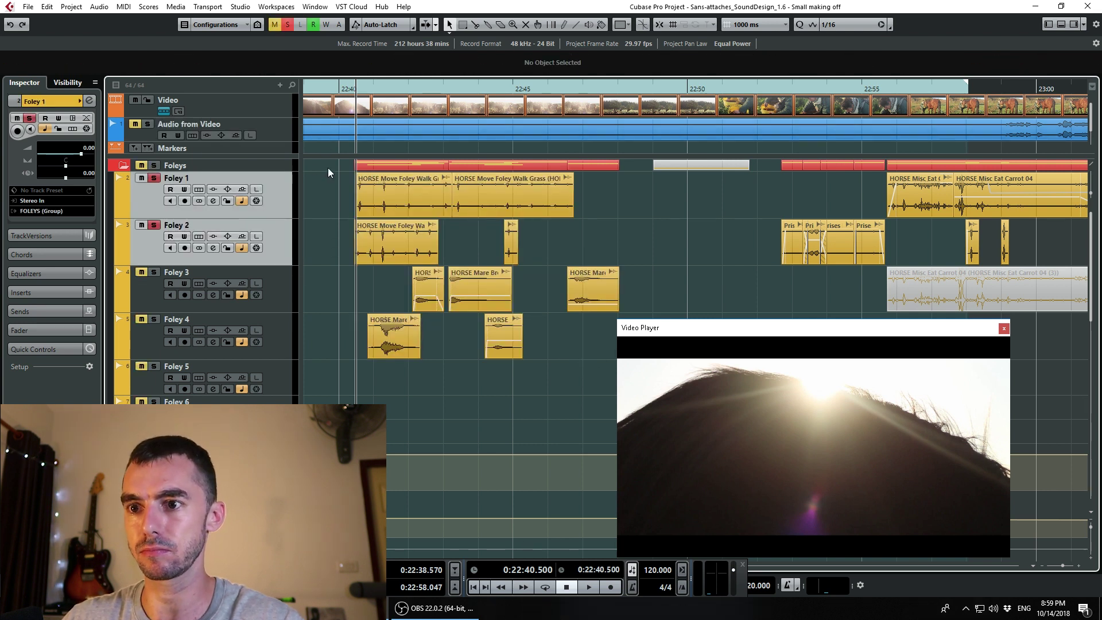
key(space)
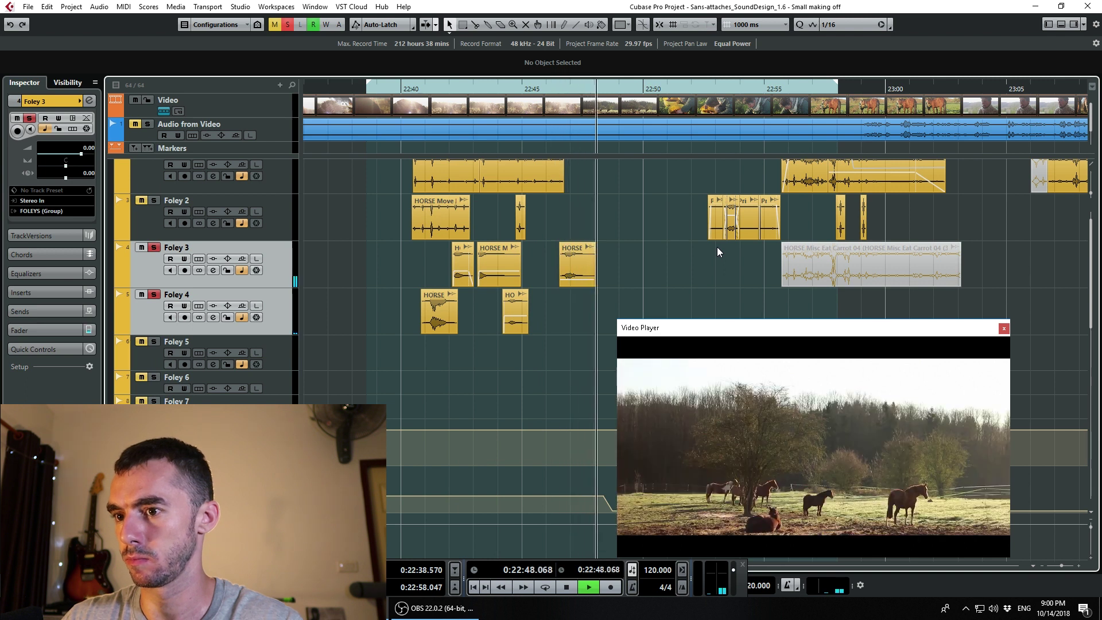
key(space)
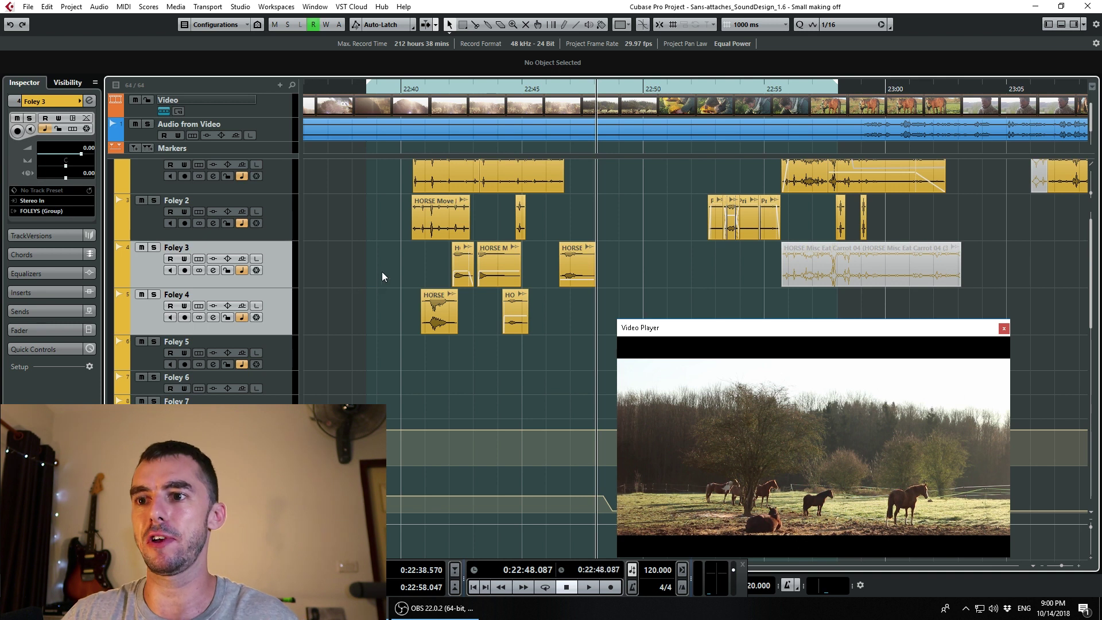
Step: Solo Foley 1, play its first walk clip from about 22:40, and turn the solo off
scroll(349, 215, up, 2)
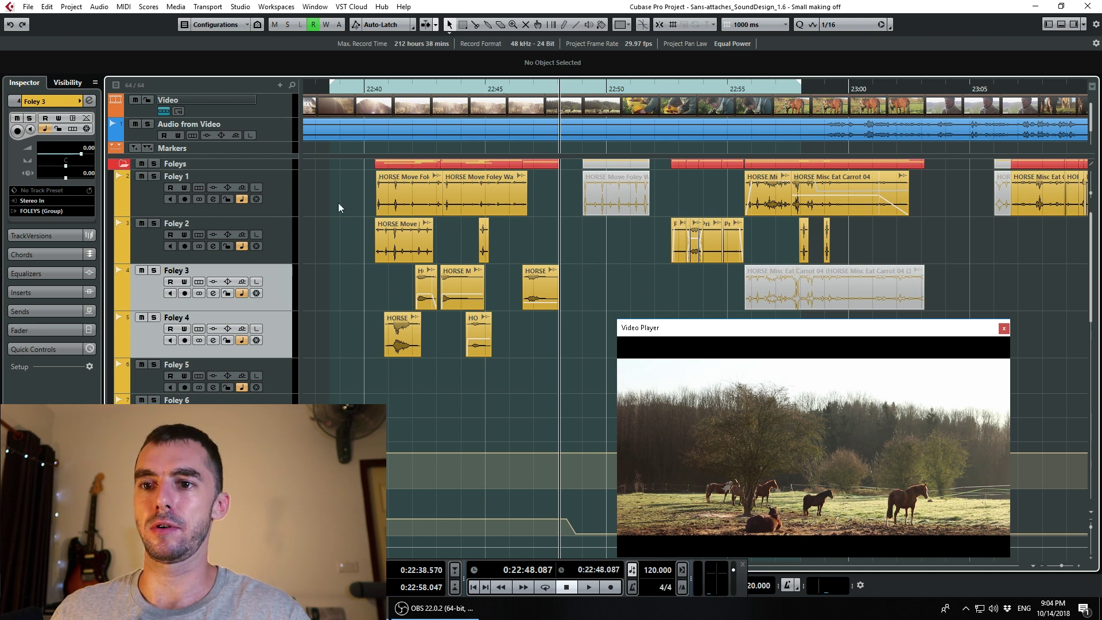
click(292, 195)
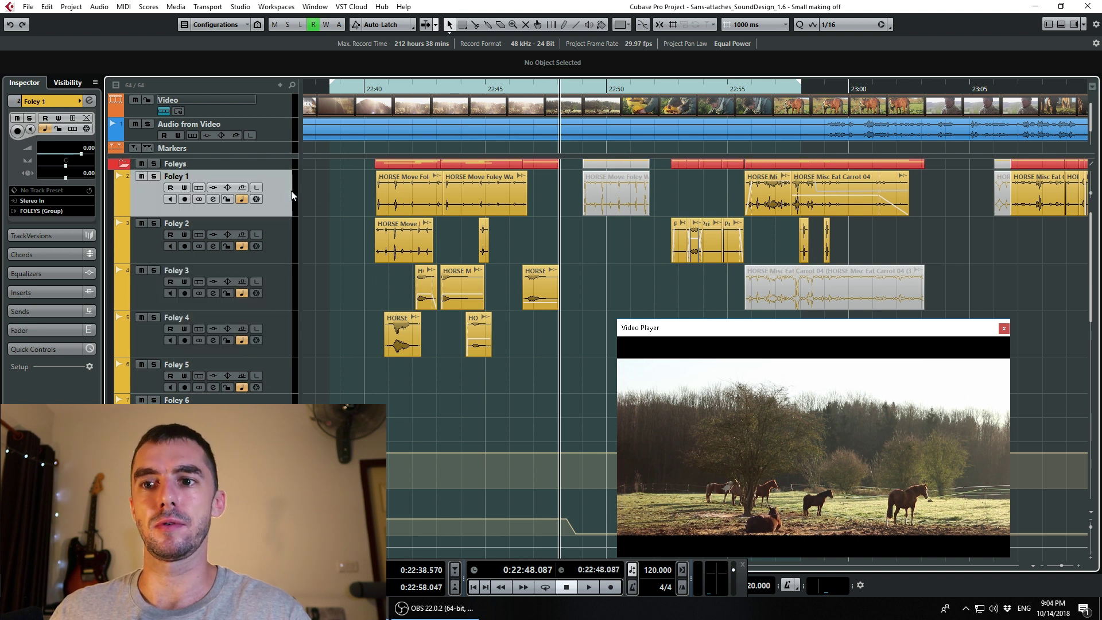
shift+click(280, 257)
click(281, 201)
key(s)
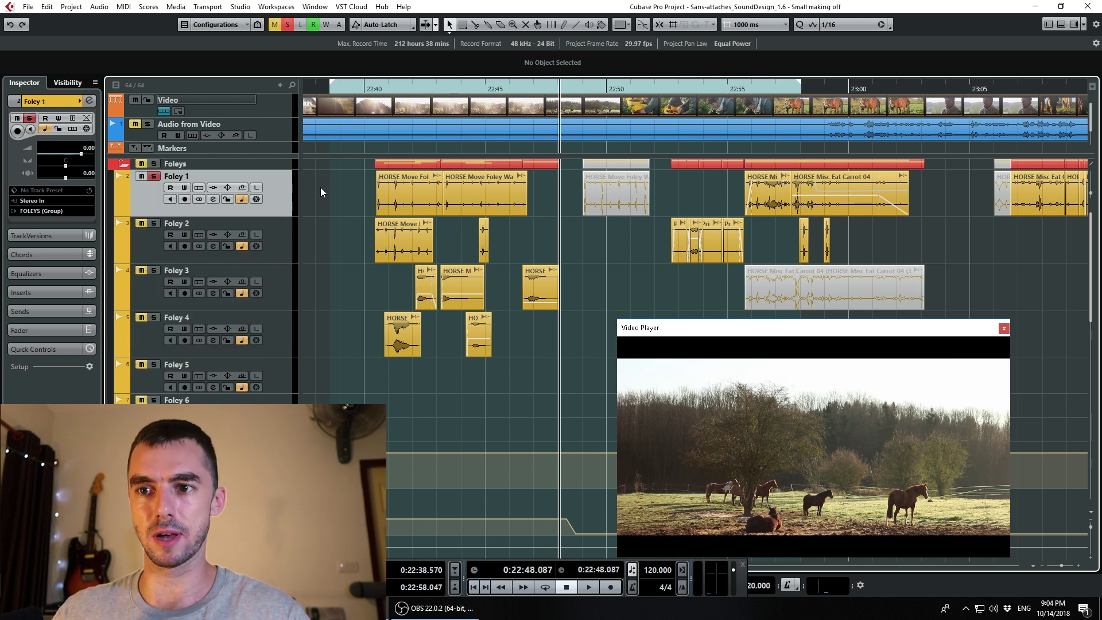
click(376, 95)
key(space)
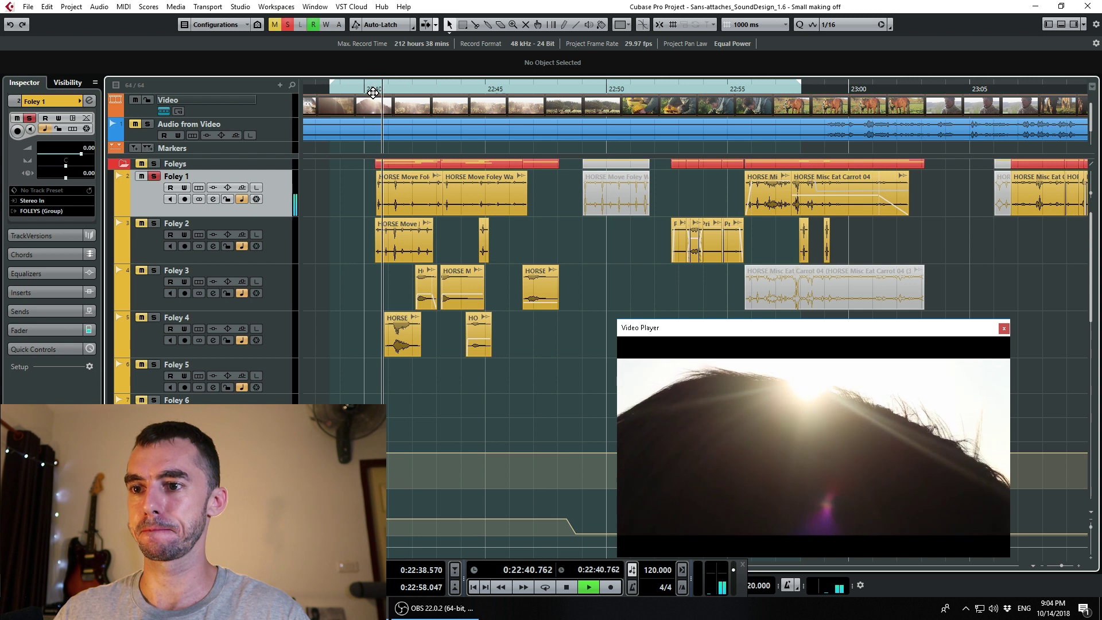
key(space)
key(s)
Step: Unmute the horse walk clip at 22:49 on Foley 1
click(631, 212)
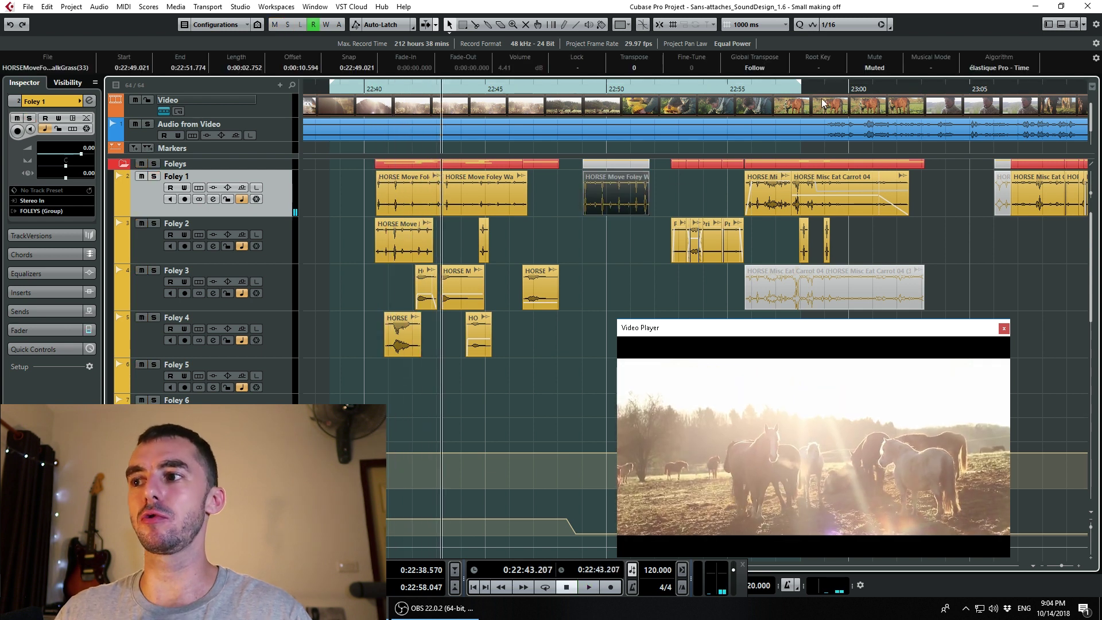
click(873, 69)
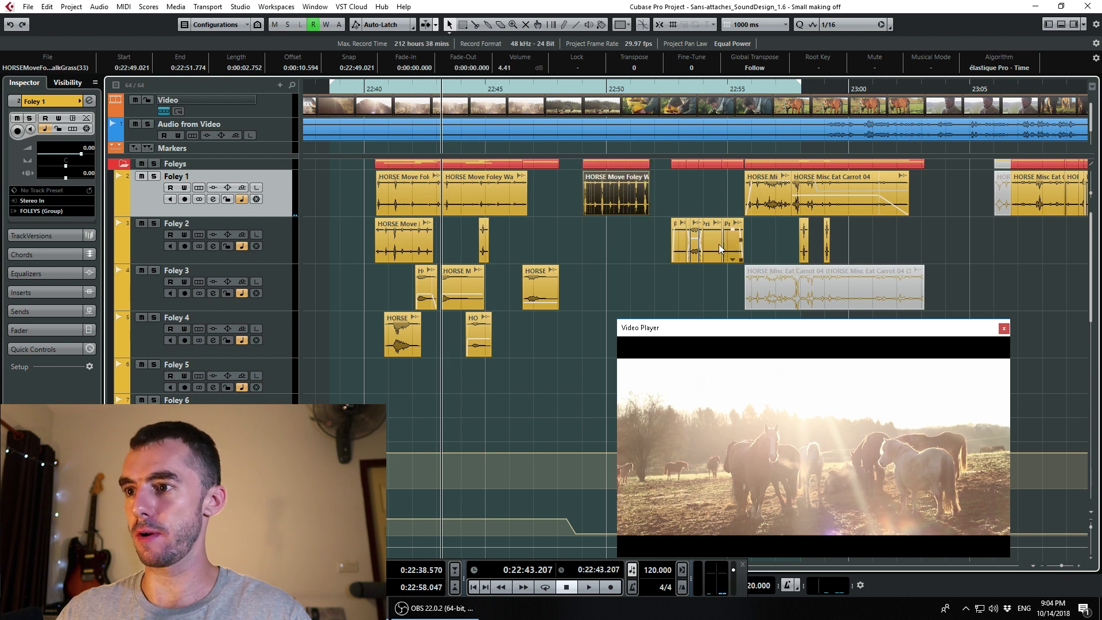
click(645, 265)
Step: Solo Foley 1 and play the walk clip at 22:49, then turn the solo off
scroll(643, 242, right, 3)
key(s)
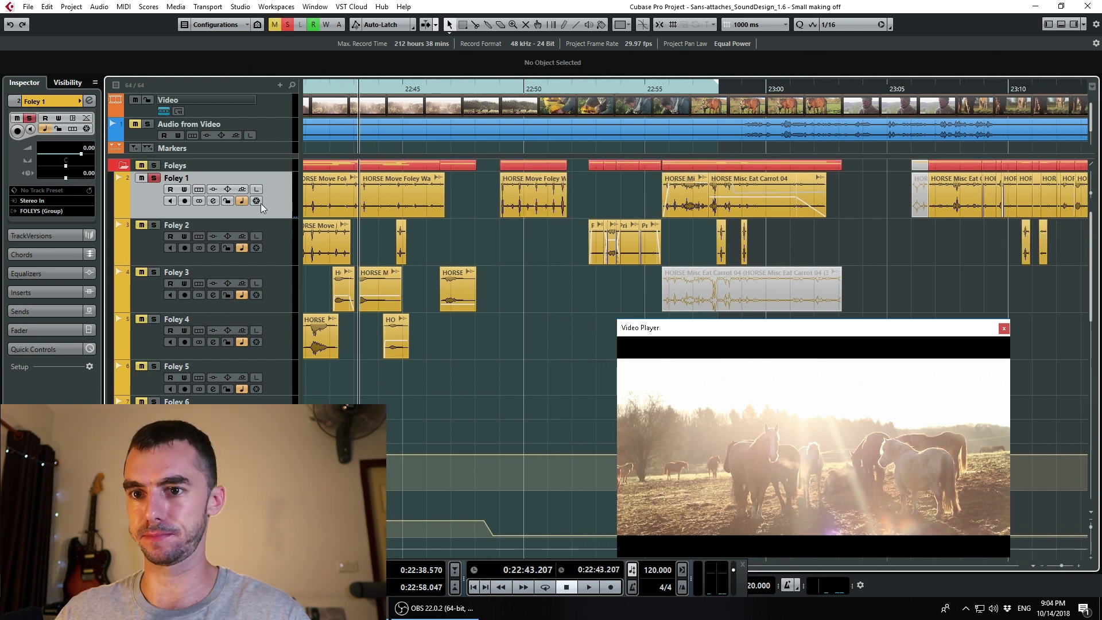
click(497, 91)
key(space)
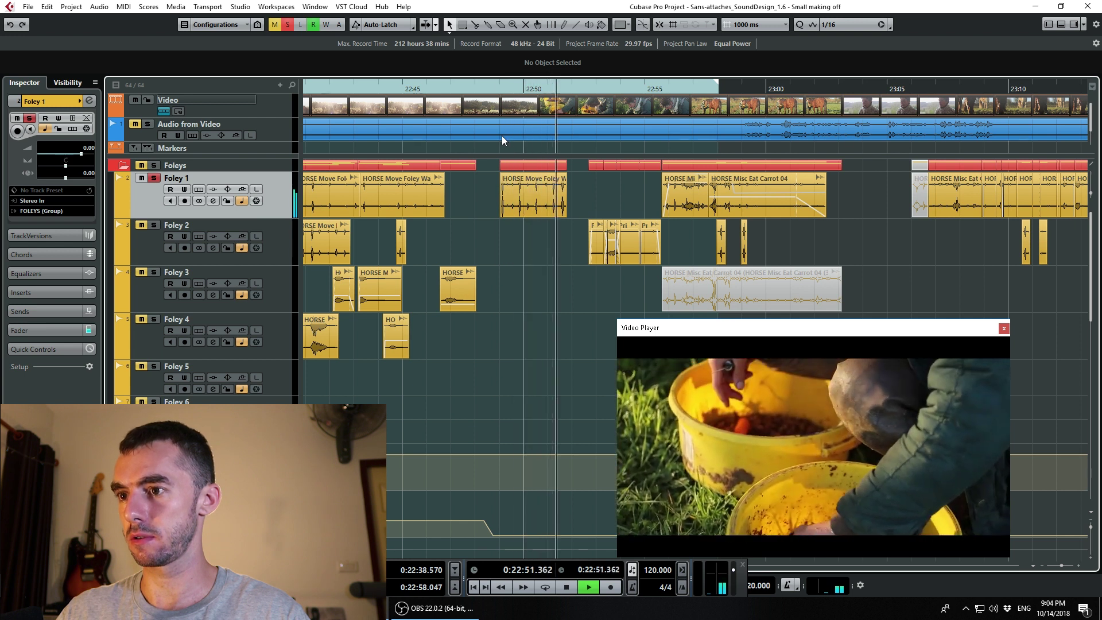
key(space)
key(s)
Step: Replay the first walk clip on soloed Foley 1 from about 22:40 to compare it with the 22:49 clip
click(533, 192)
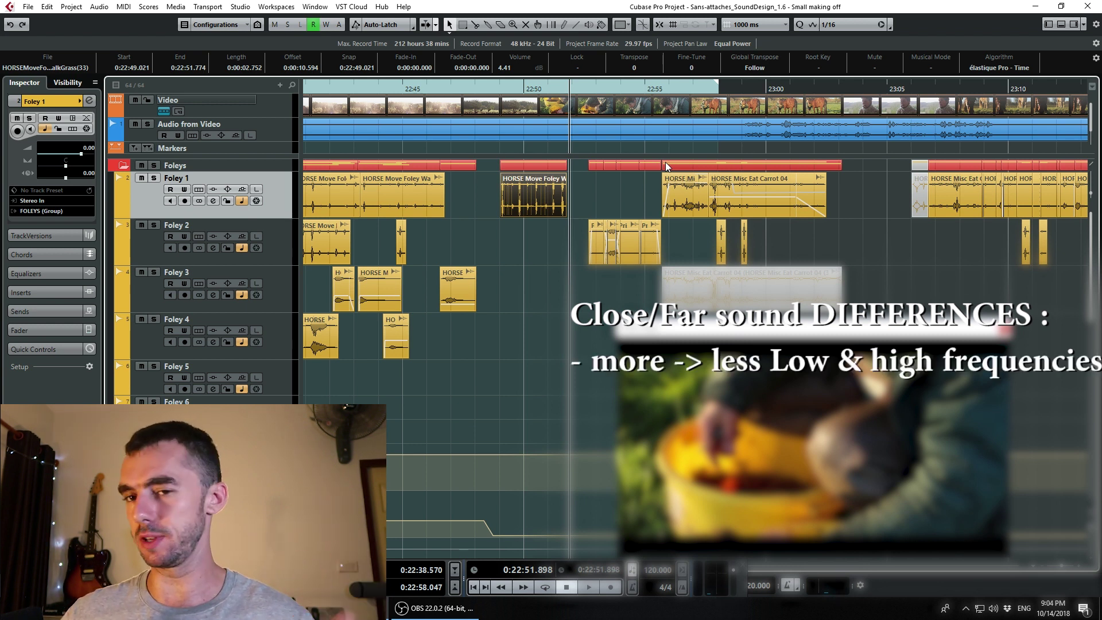
key(s)
scroll(449, 205, left, 4)
click(529, 103)
key(space)
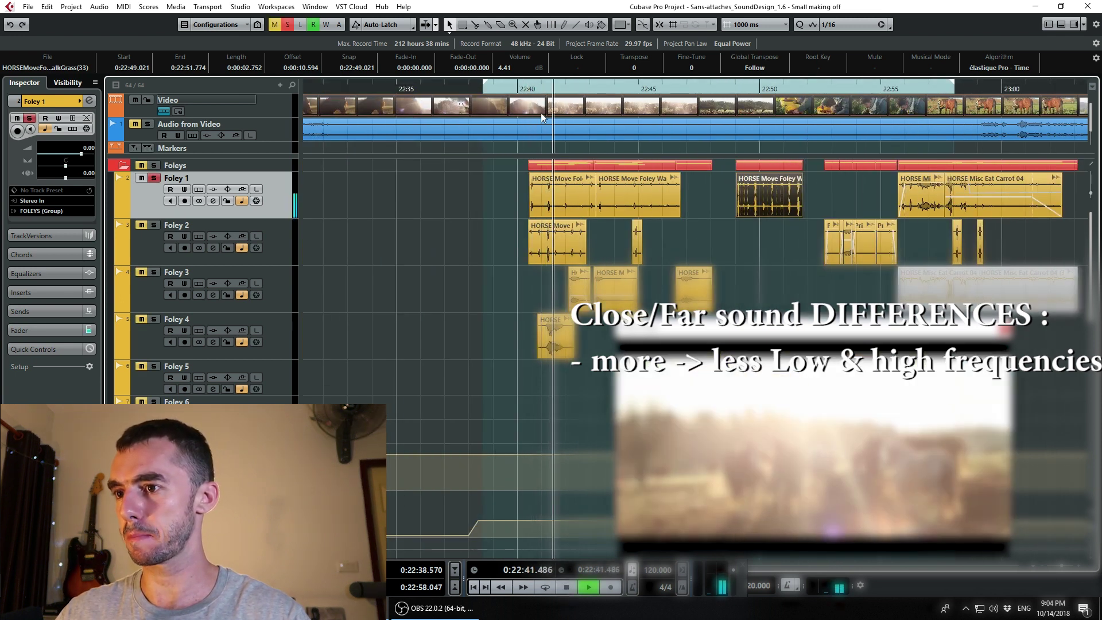
key(space)
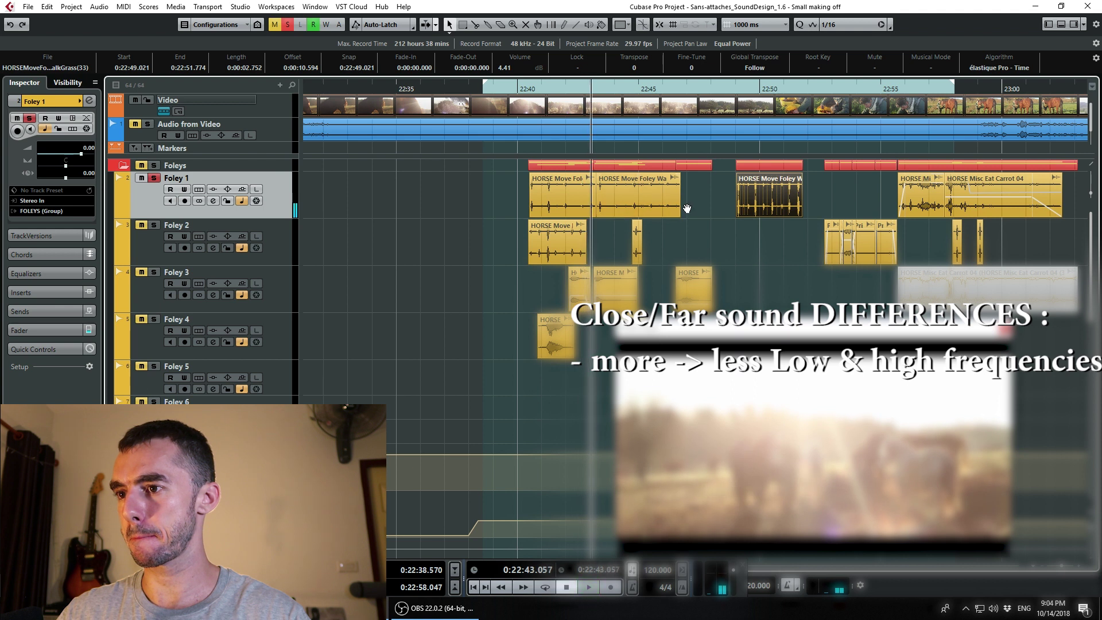
key(s)
click(705, 202)
scroll(650, 217, right, 2)
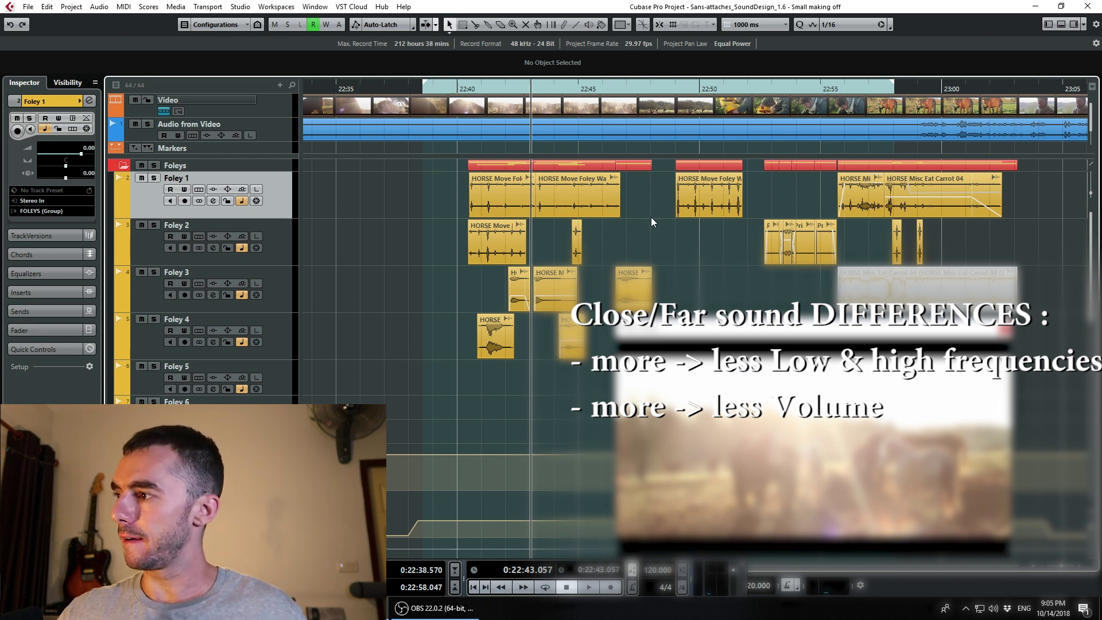
Step: Move the playhead to 22:49 and play that walk clip again with Foley 1 soloed
click(685, 88)
scroll(525, 199, right, 4)
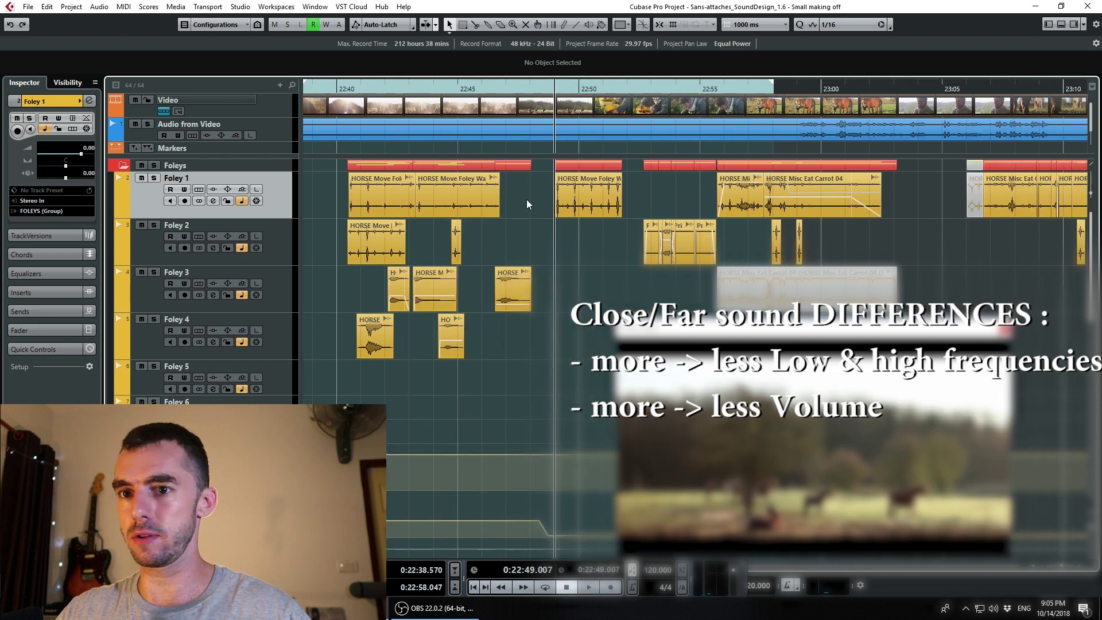
key(s)
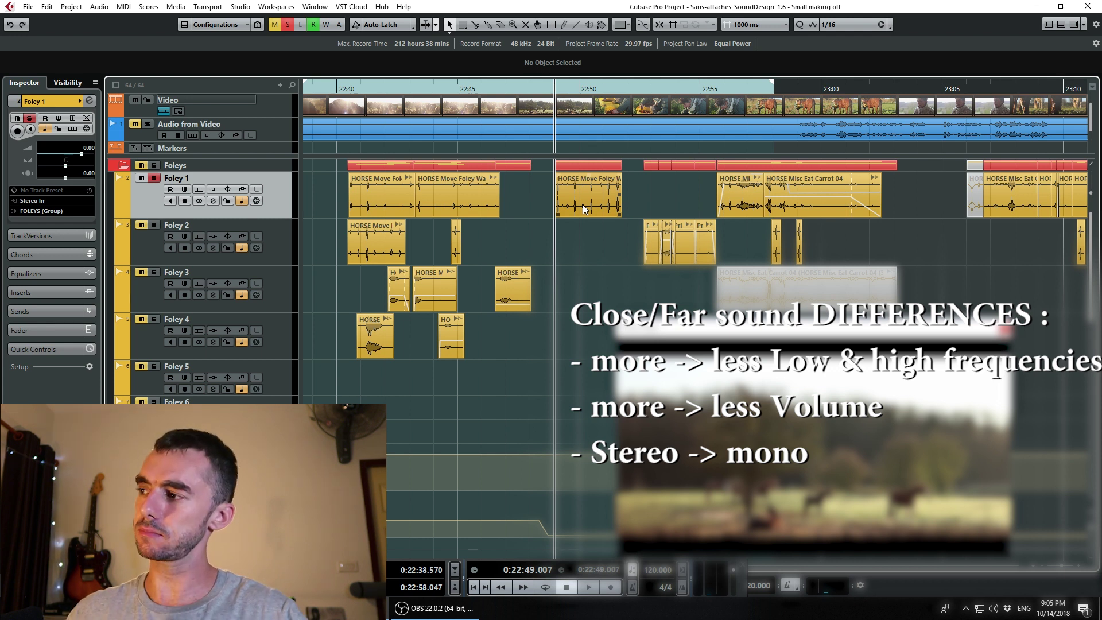
key(s)
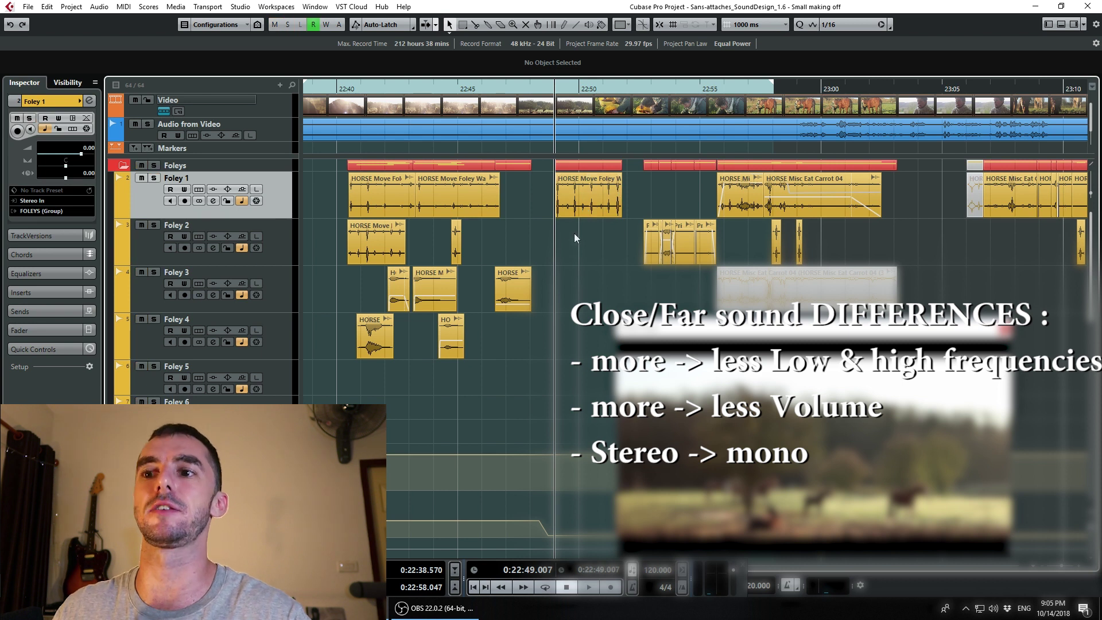
key(s)
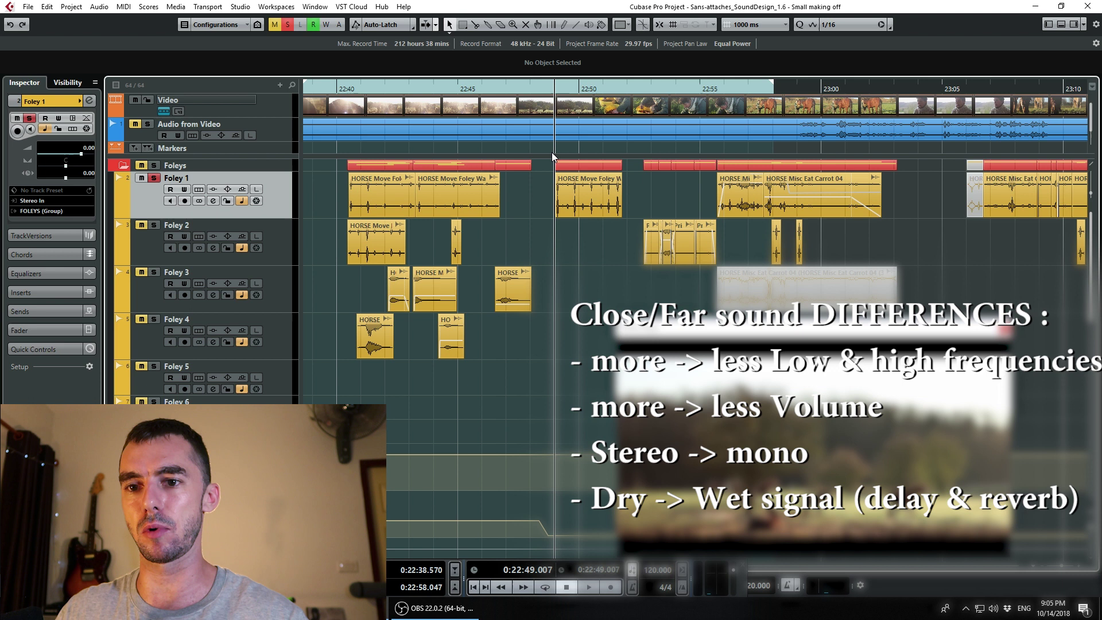
key(space)
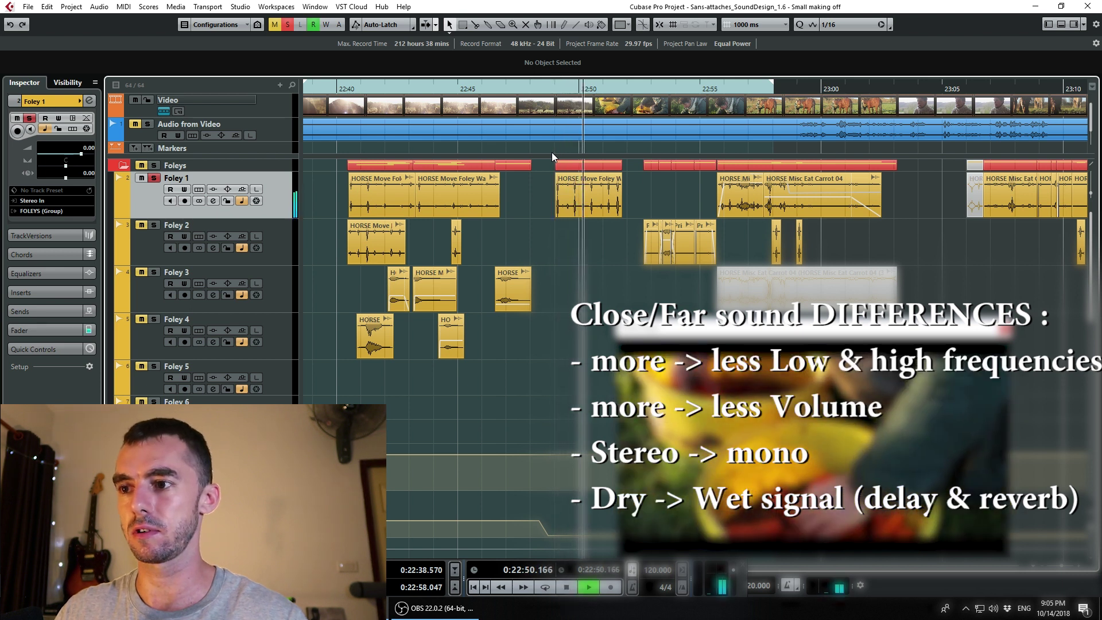
key(space)
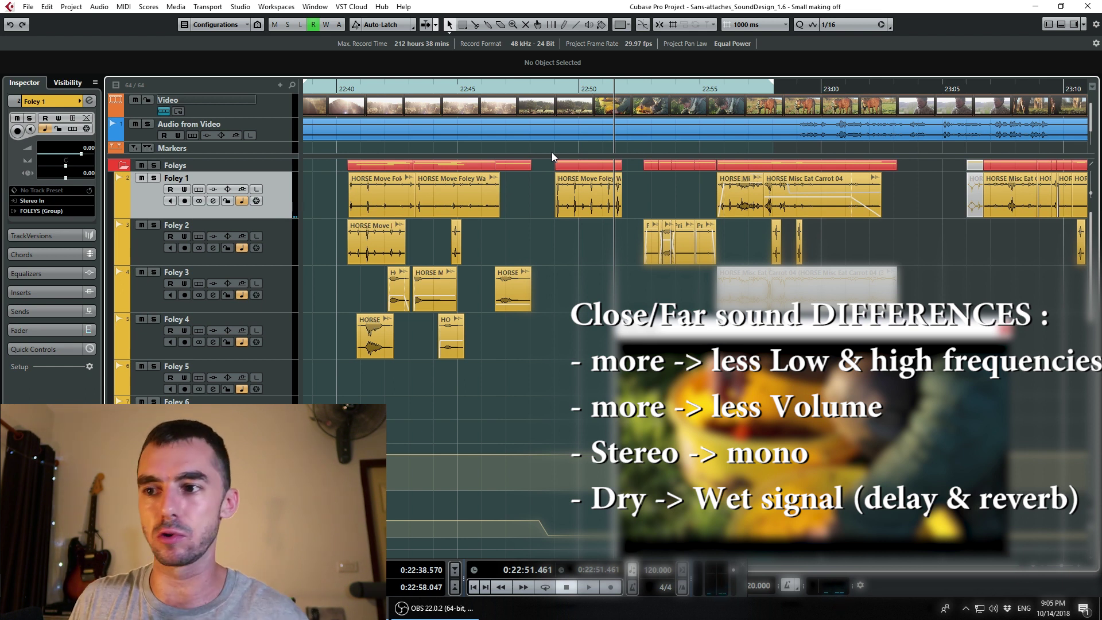
Step: Solo Foley 1 and open Direct Offline Processing for its first horse walk clip at 22:40
key(s)
click(351, 89)
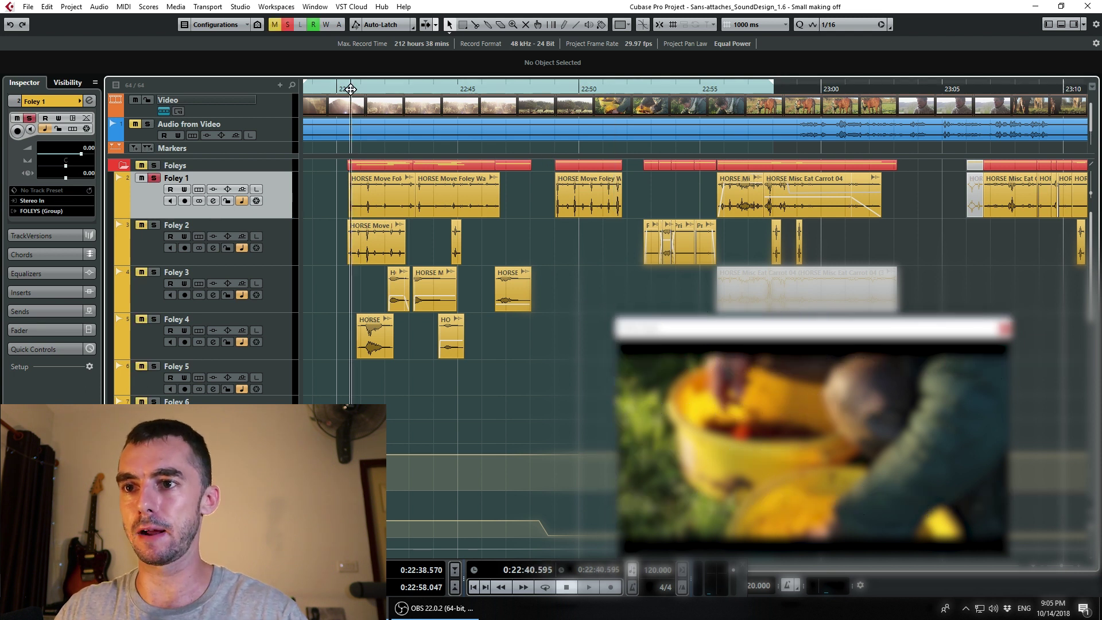
click(383, 187)
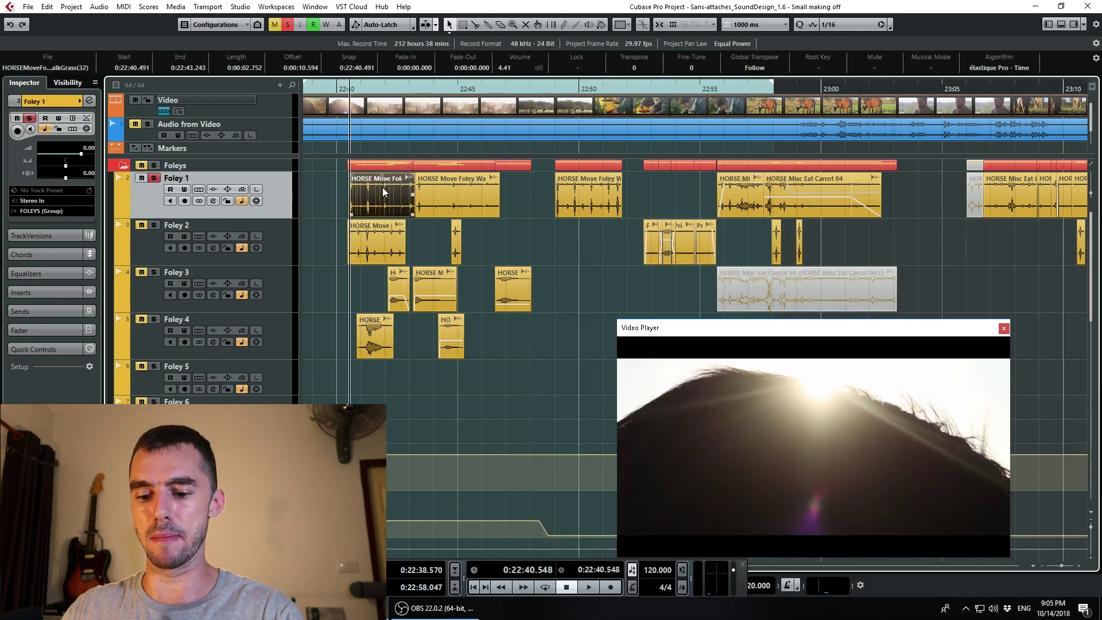
scroll(358, 209, left, 1)
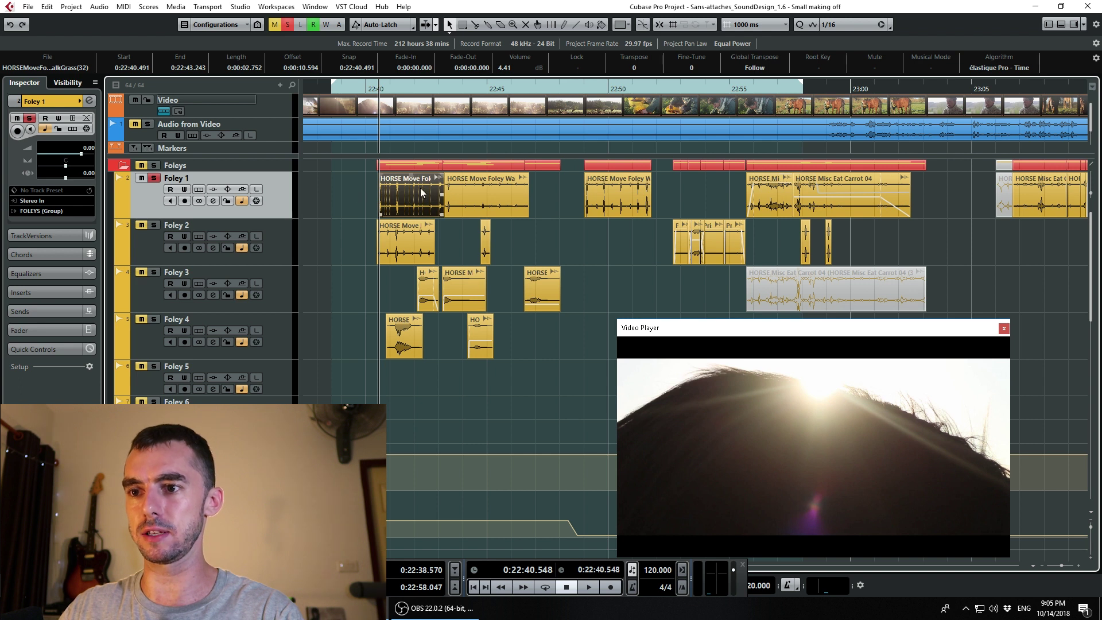
key(F7)
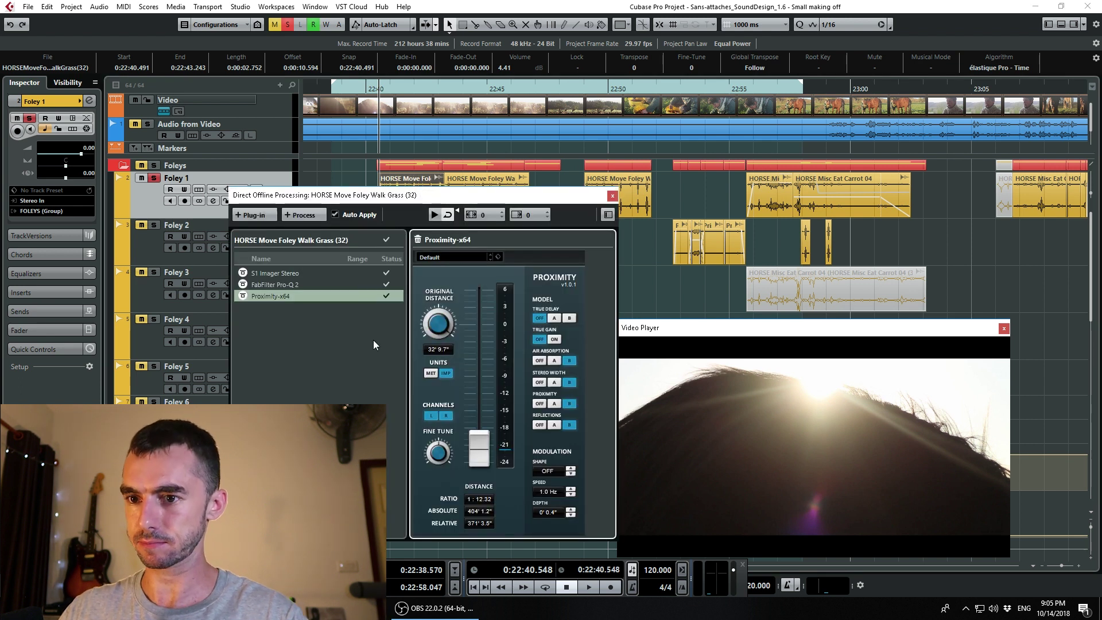
Step: Examine the clip's S1 Imager Stereo, FabFilter Pro-Q 2 and Proximity-x64 settings, then close the offline processing window
click(301, 273)
mouse_move(459, 384)
mouse_down()
mouse_move(463, 353)
mouse_move(460, 377)
mouse_up()
click(300, 284)
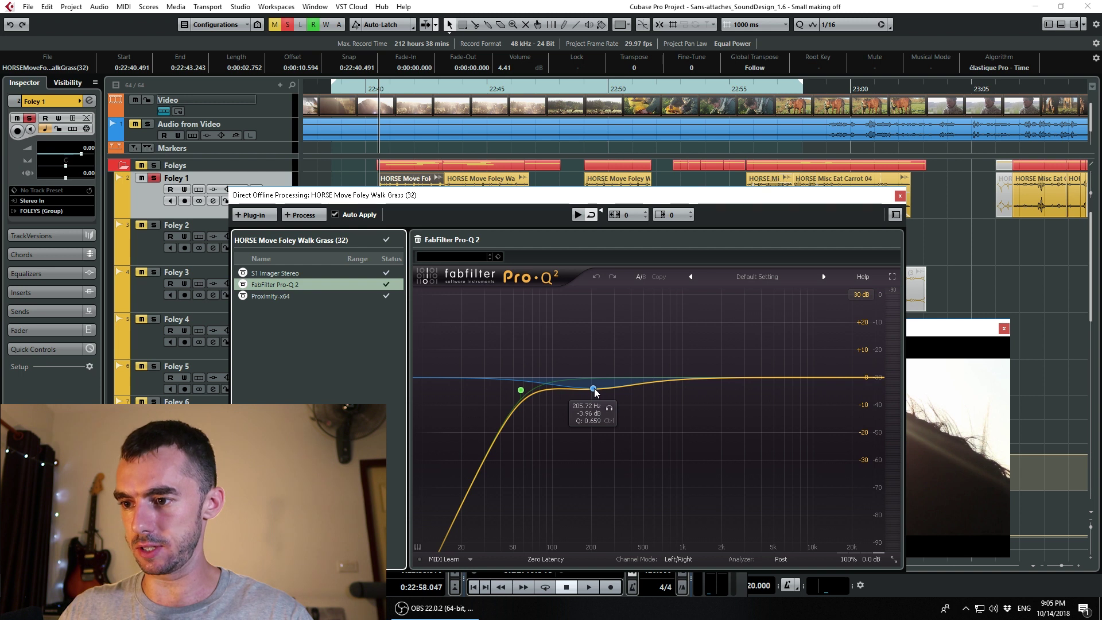
click(296, 296)
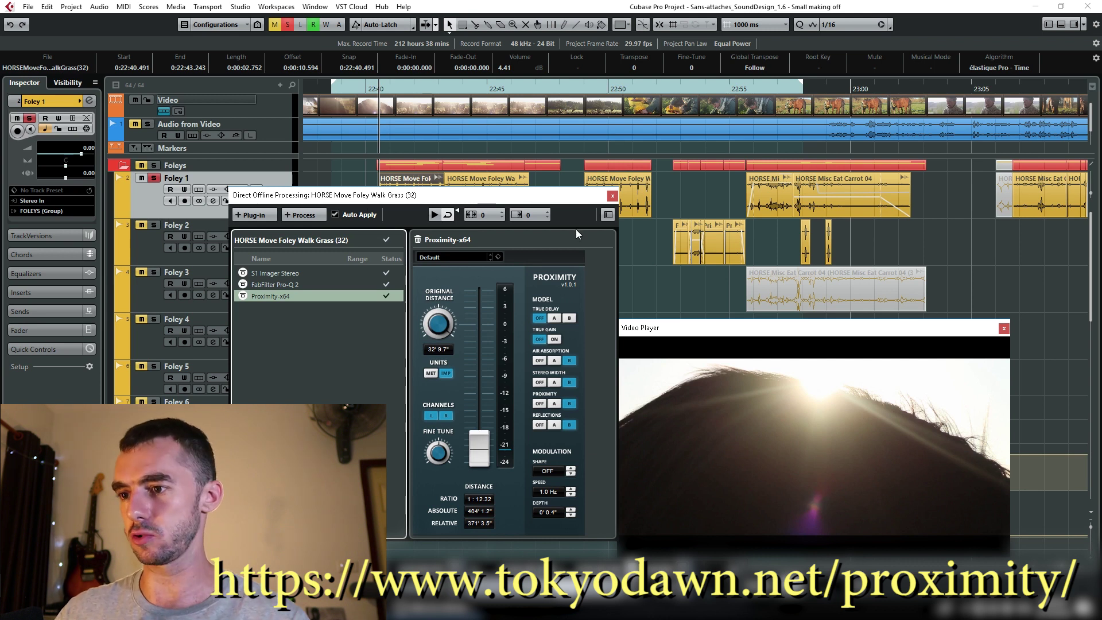
click(613, 196)
Step: Deselect the clip and play the processed walk sound on Foley 1 from about 22:40.5
click(396, 534)
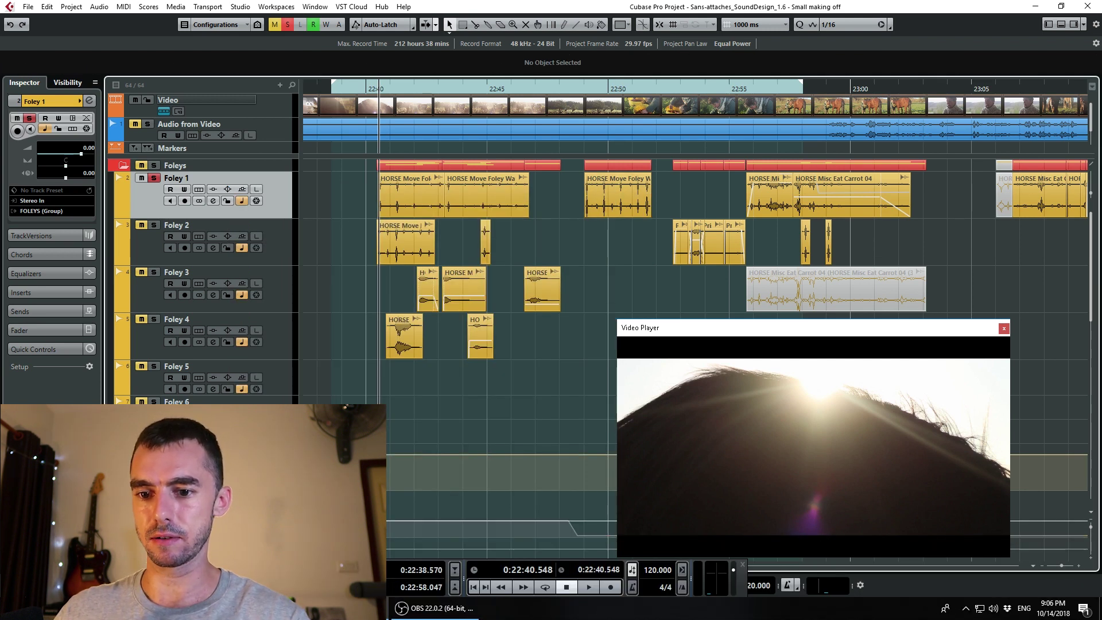
key(space)
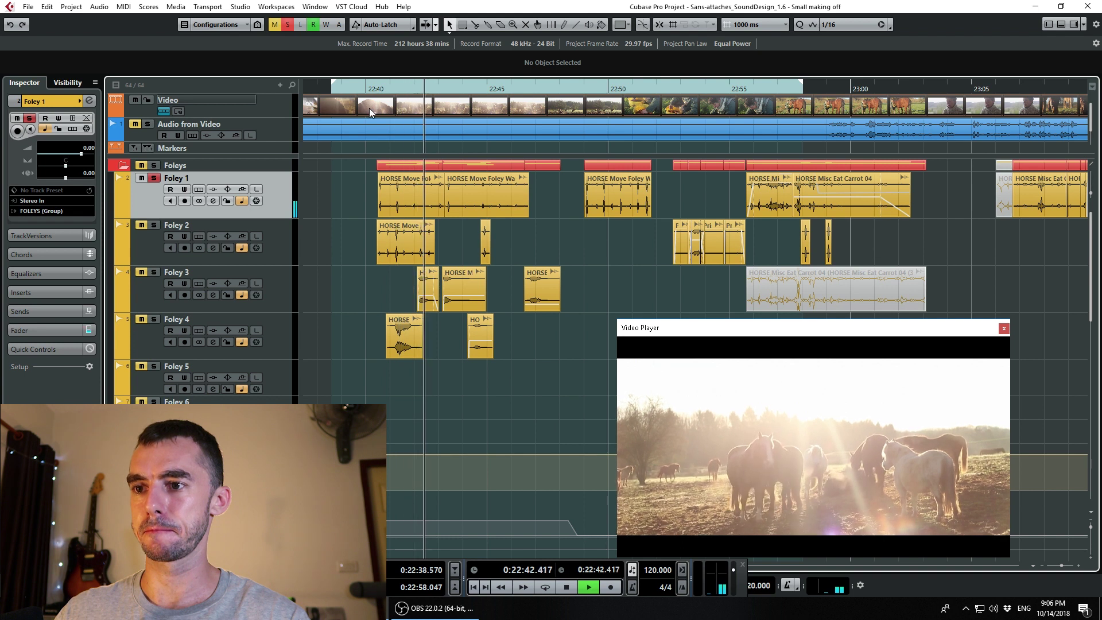
key(space)
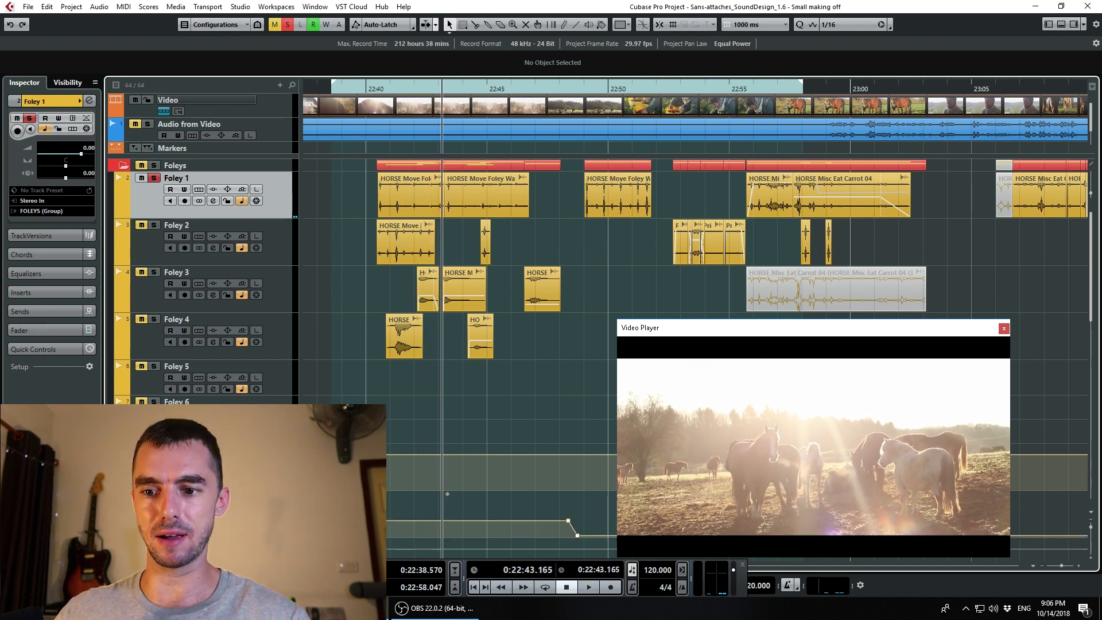
Step: Check the inserts of the FOLEYS group and open the MonoDelay insert on the SEND mono delay channel
click(229, 468)
scroll(391, 472, down, 2)
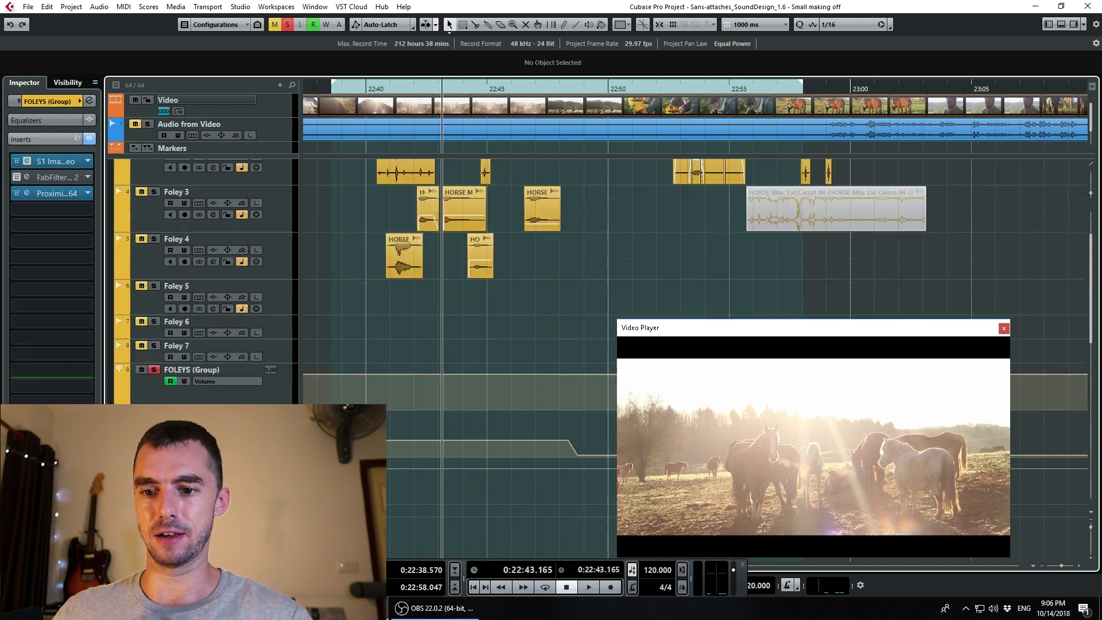
click(229, 482)
click(32, 163)
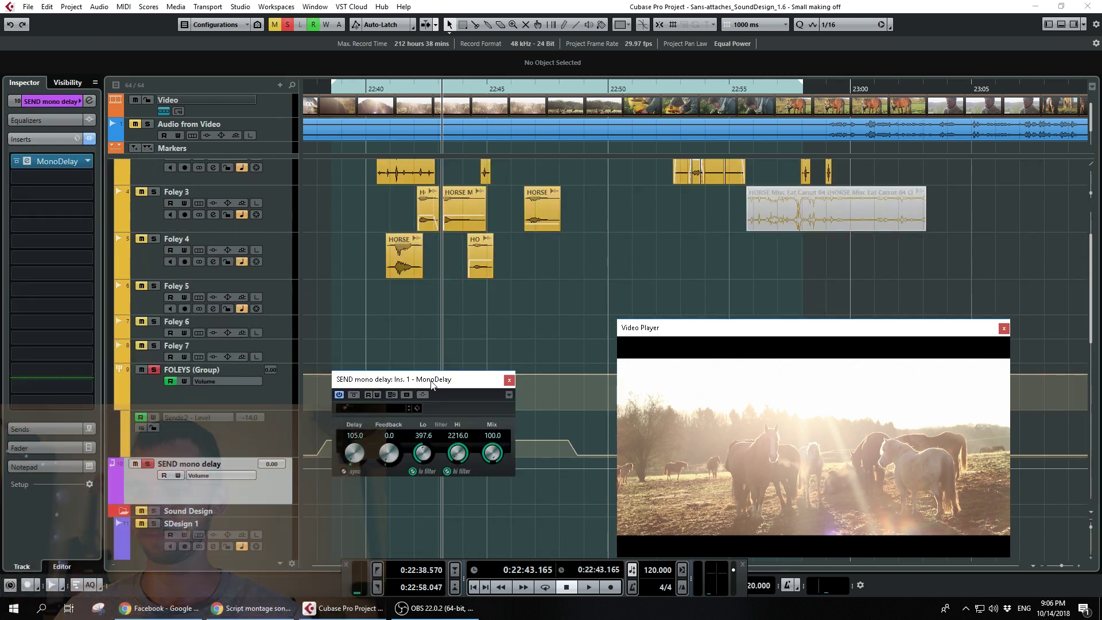
scroll(487, 380, up, 1)
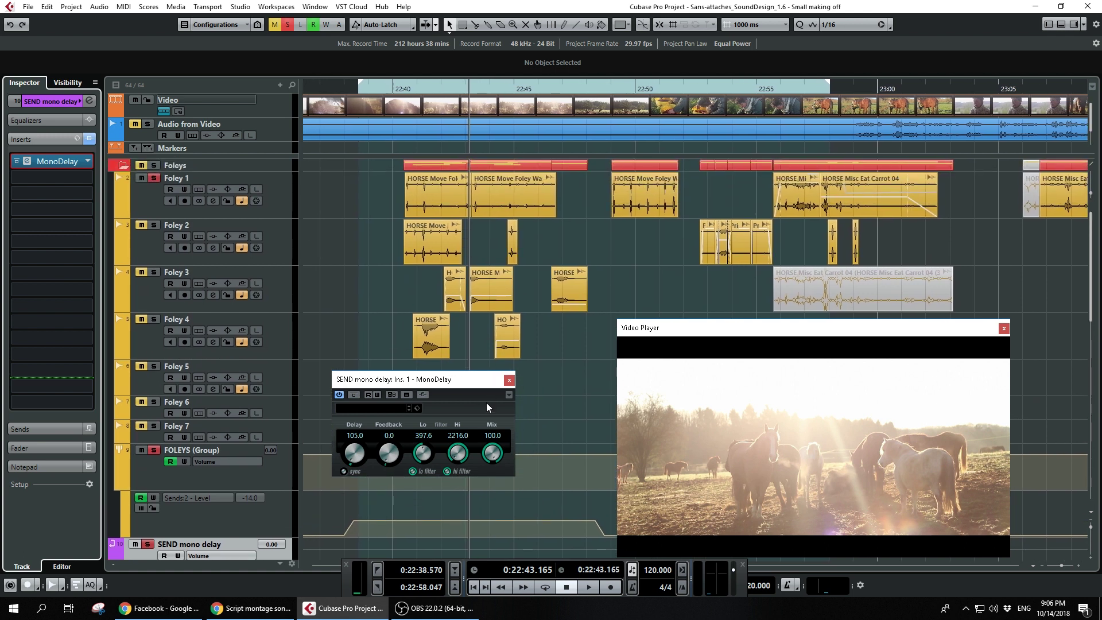
Step: Play the horse foleys from about 22:43 to hear them with the mono delay send
scroll(541, 349, right, 1)
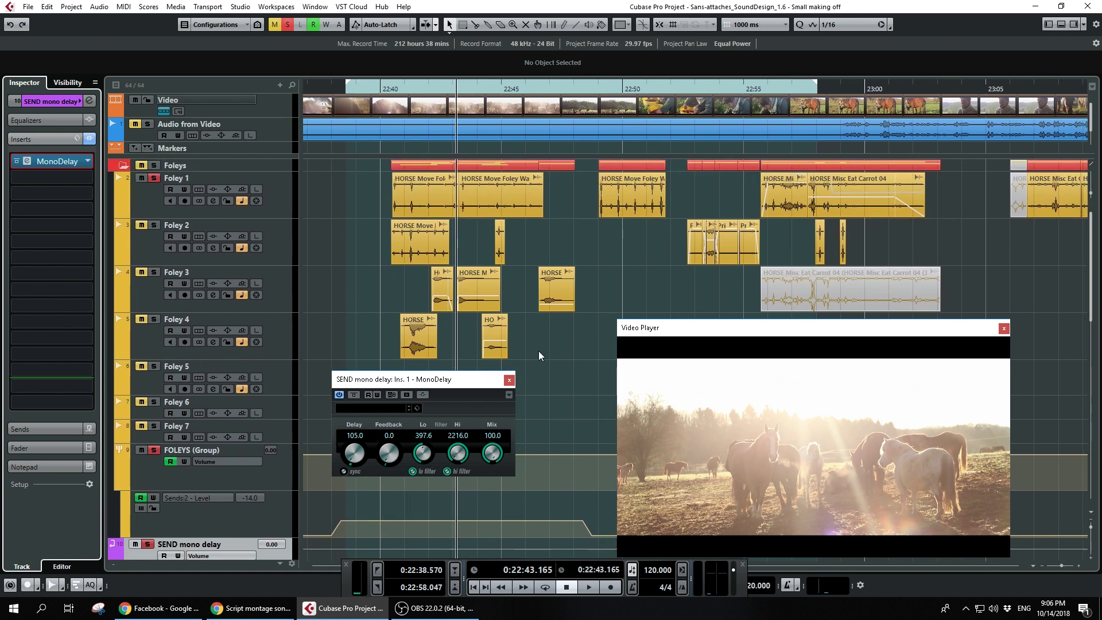
key(space)
key(space)
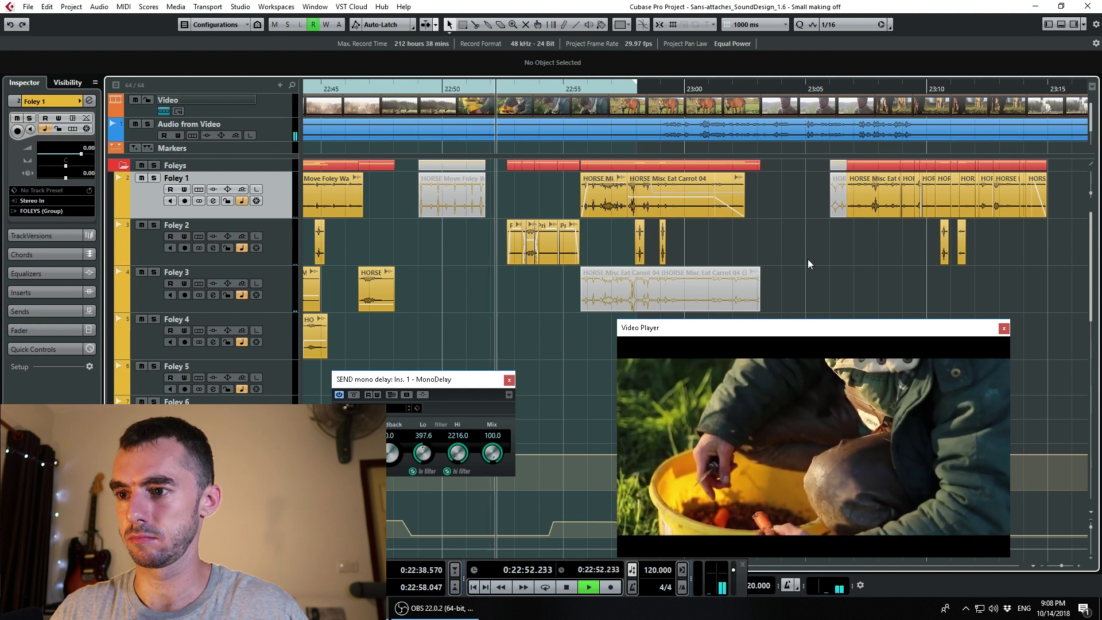
Step: Play through the carrot-feeding scene to about 23:01, muting Audio from Video for part of the playback and unmuting it again
drag(807, 260, 648, 304)
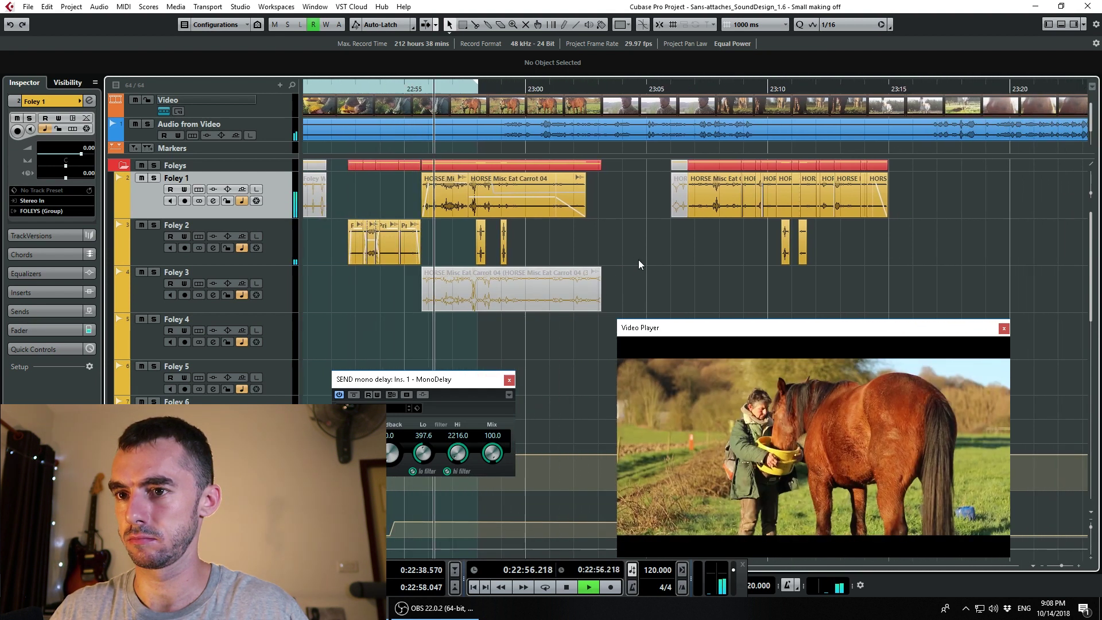
click(136, 124)
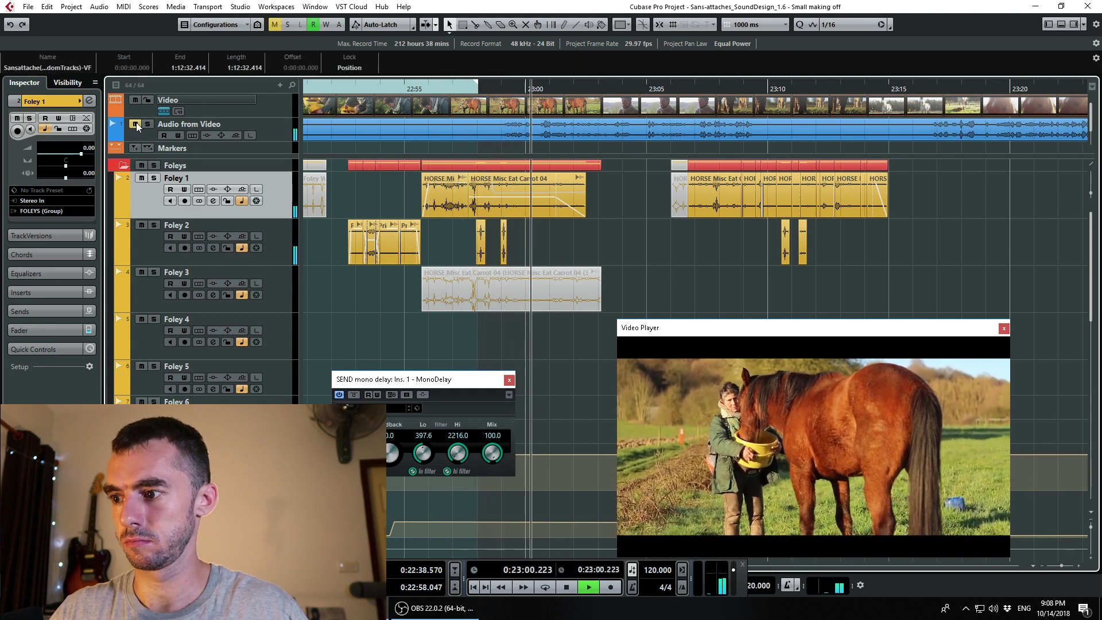
key(space)
click(136, 124)
Step: Select the first Misc Eat Carrot clip on Foley 1 and place the cursor inside it at about 22:56
scroll(356, 172, left, 2)
click(519, 203)
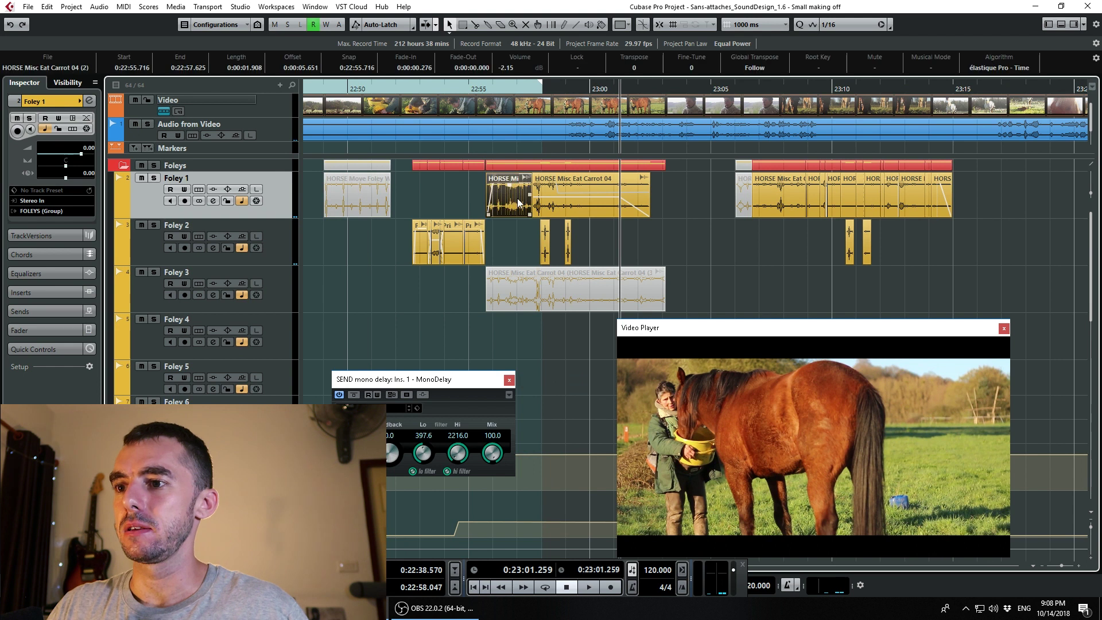
click(485, 89)
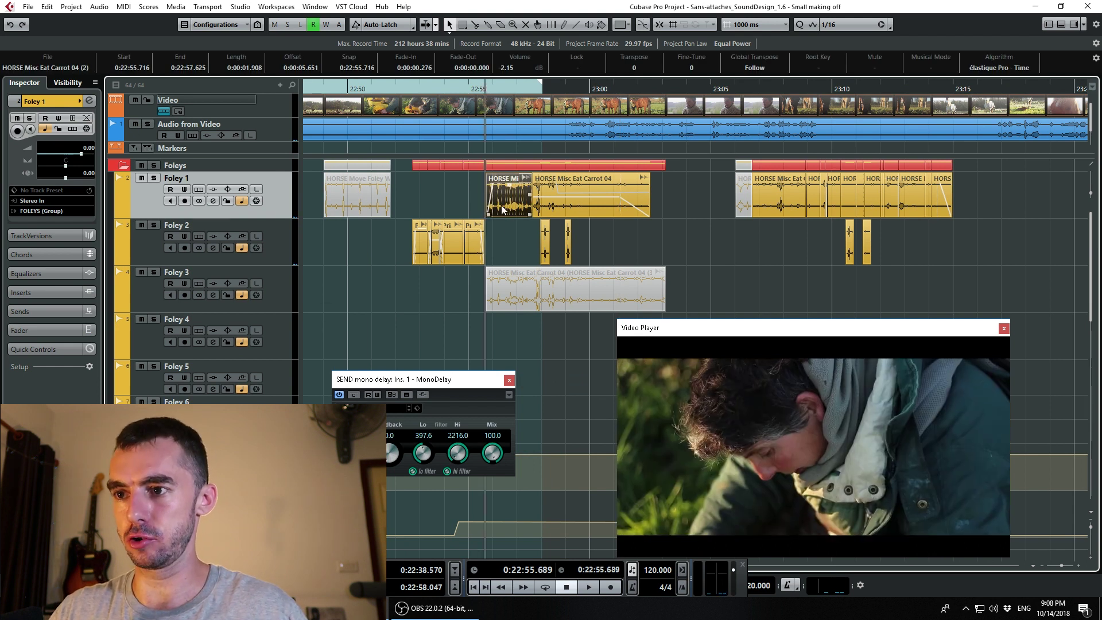
click(499, 89)
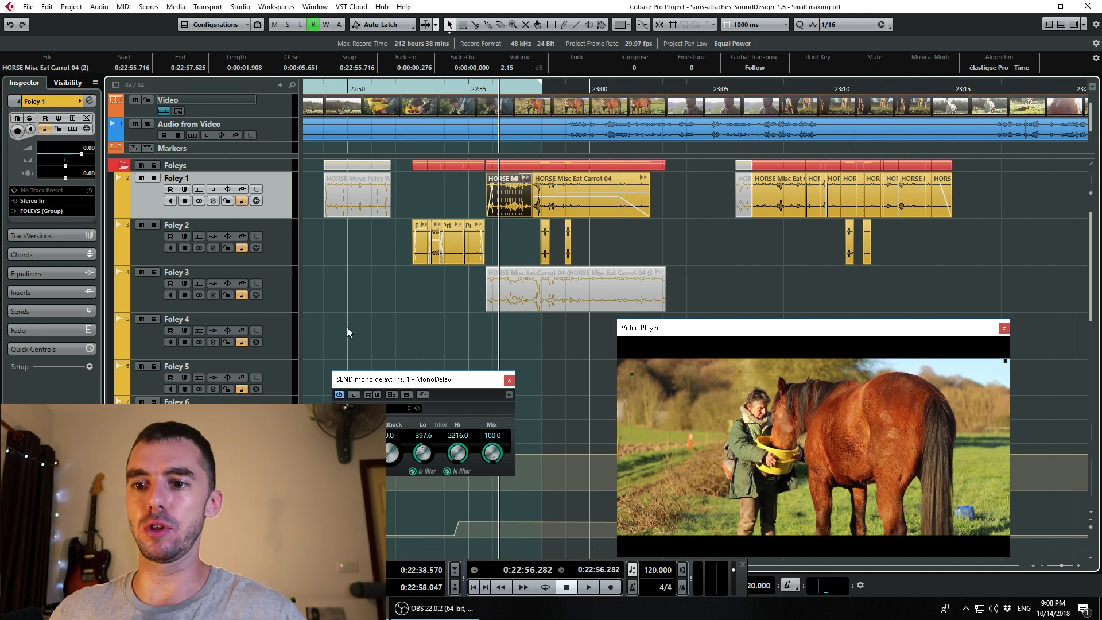
Step: Solo Foley 3 and unmute its HORSE Misc Eat Carrot 04 clip
click(267, 298)
key(s)
click(540, 300)
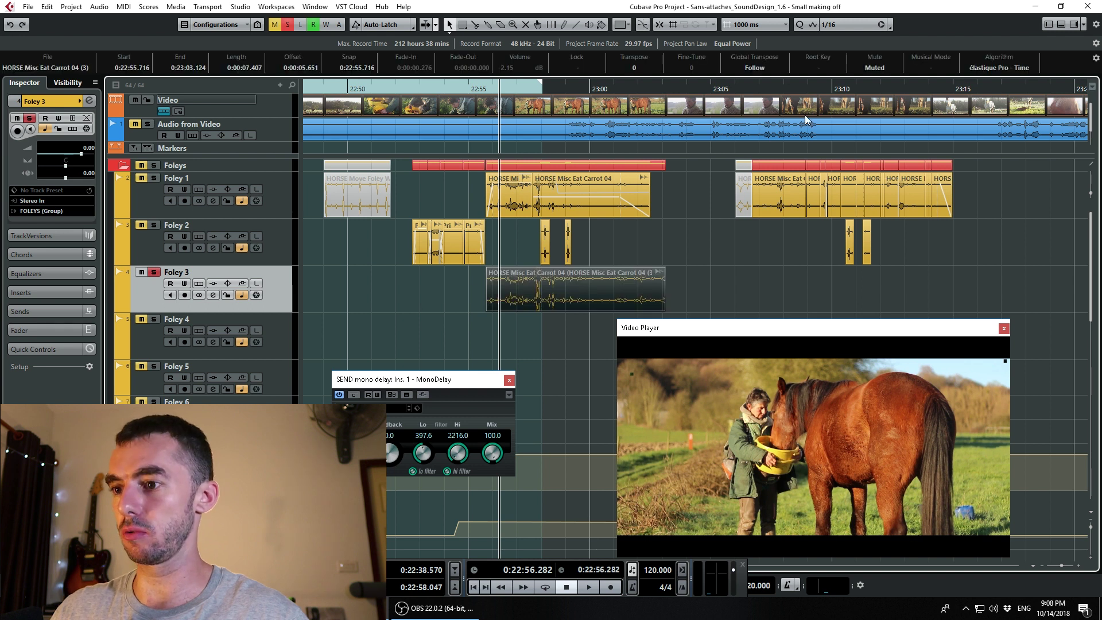
click(870, 70)
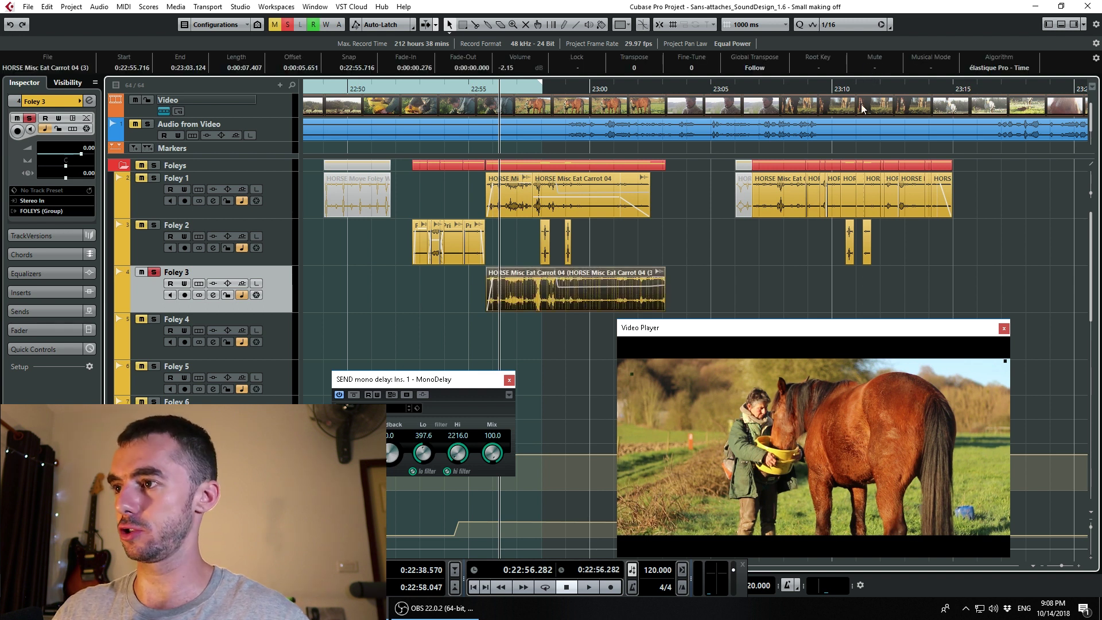
Step: Deselect the clip and play the carrot-eating sound on Foley 3 from about 22:56
click(604, 253)
key(space)
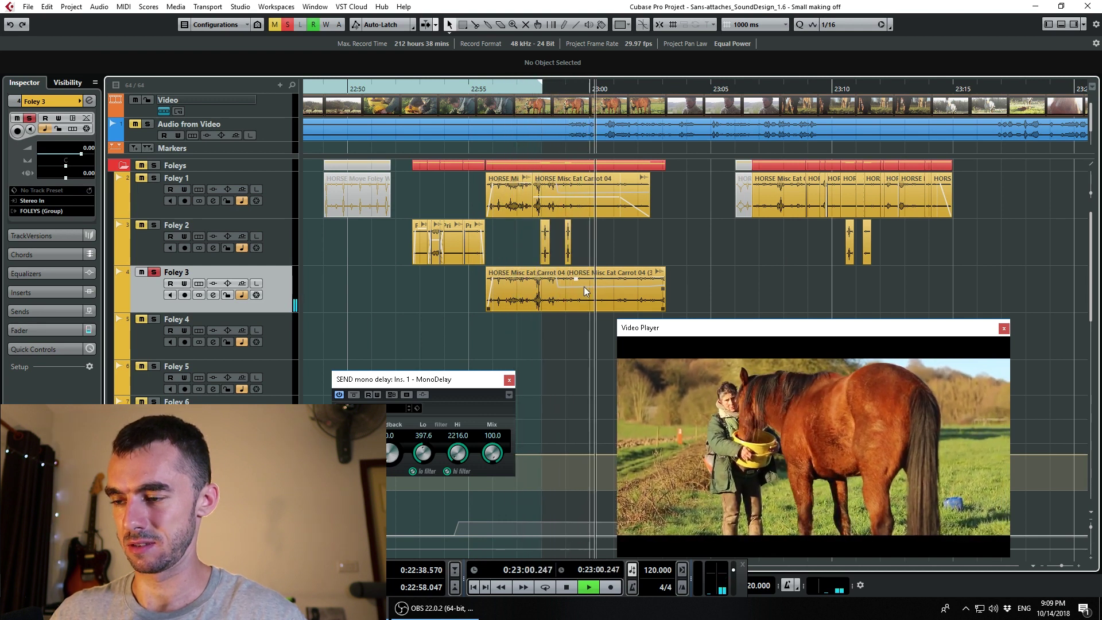
key(space)
key(s)
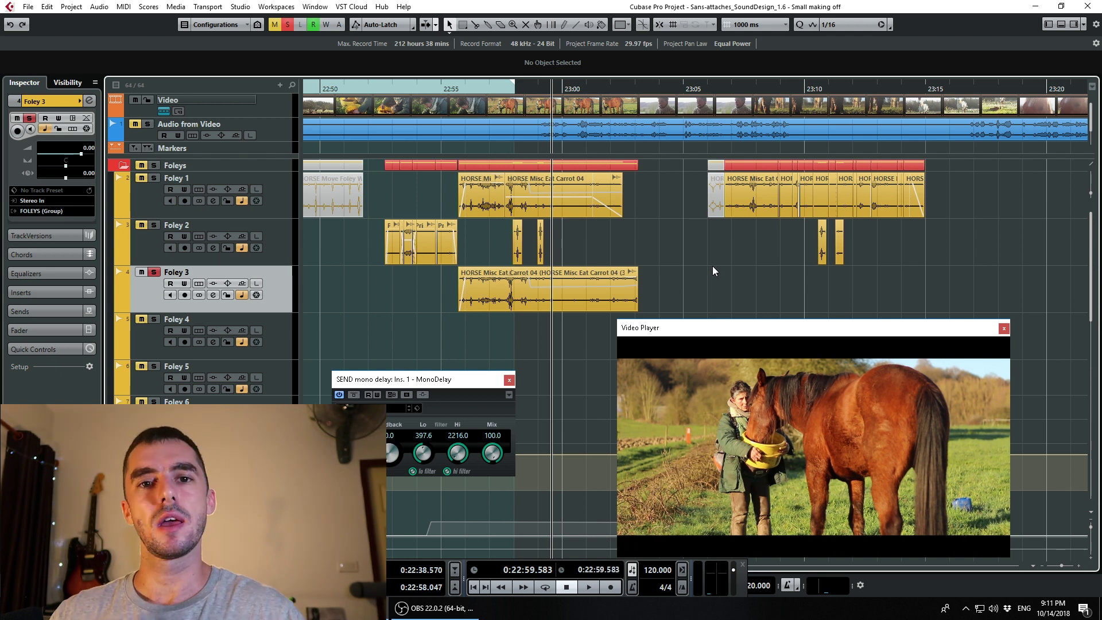
Step: Turn off solo on Foley 3 and open Direct Offline Processing for its HORSE Misc Eat Carrot 04 clip
click(599, 297)
key(s)
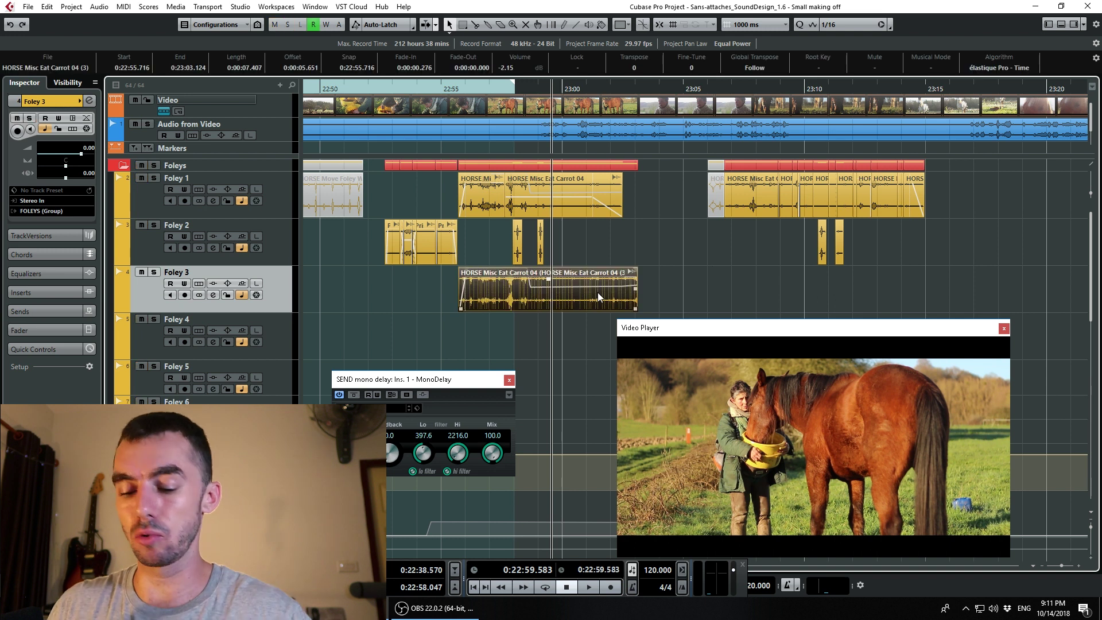
click(587, 196)
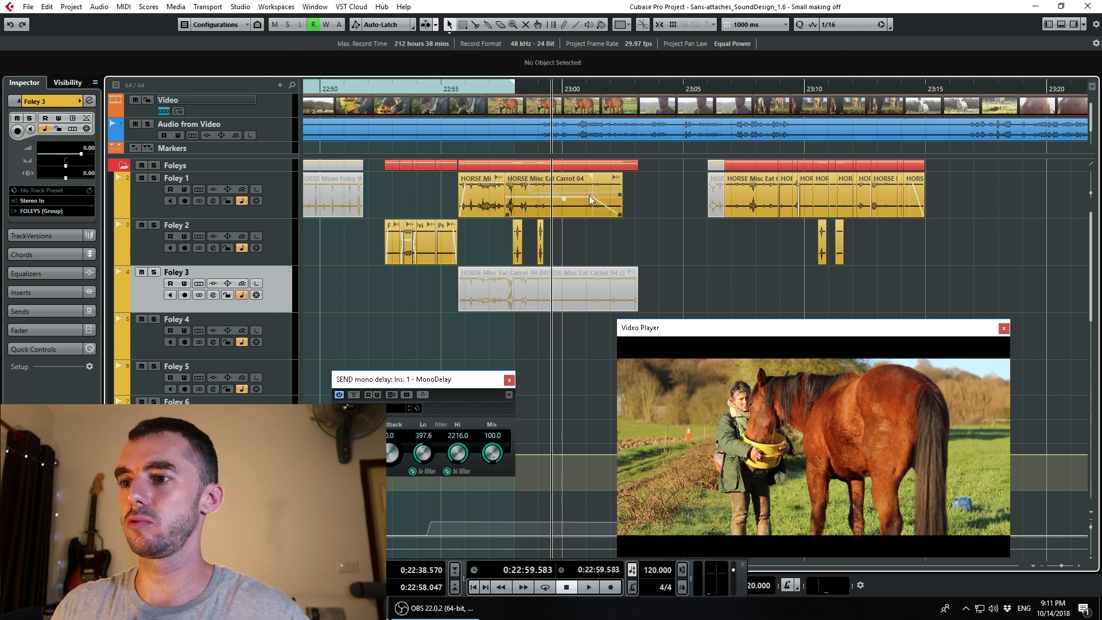
click(494, 204)
key(F7)
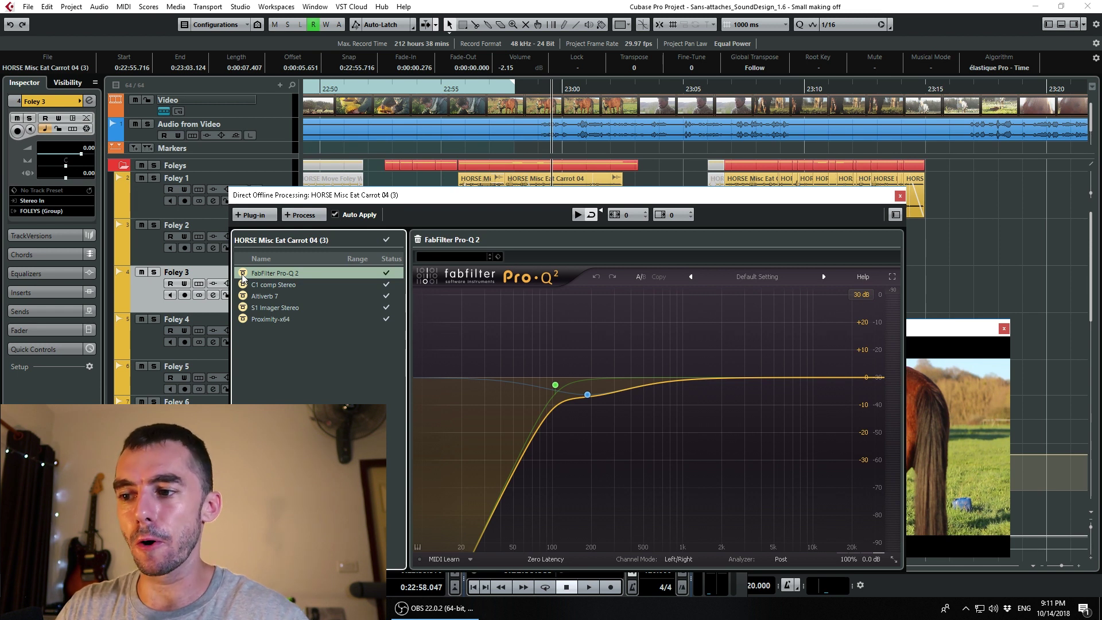
Step: Examine the clip's C1 comp Stereo, Altiverb 7, S1 Imager Stereo and Proximity-x64 processes, then close the offline processing window
click(276, 285)
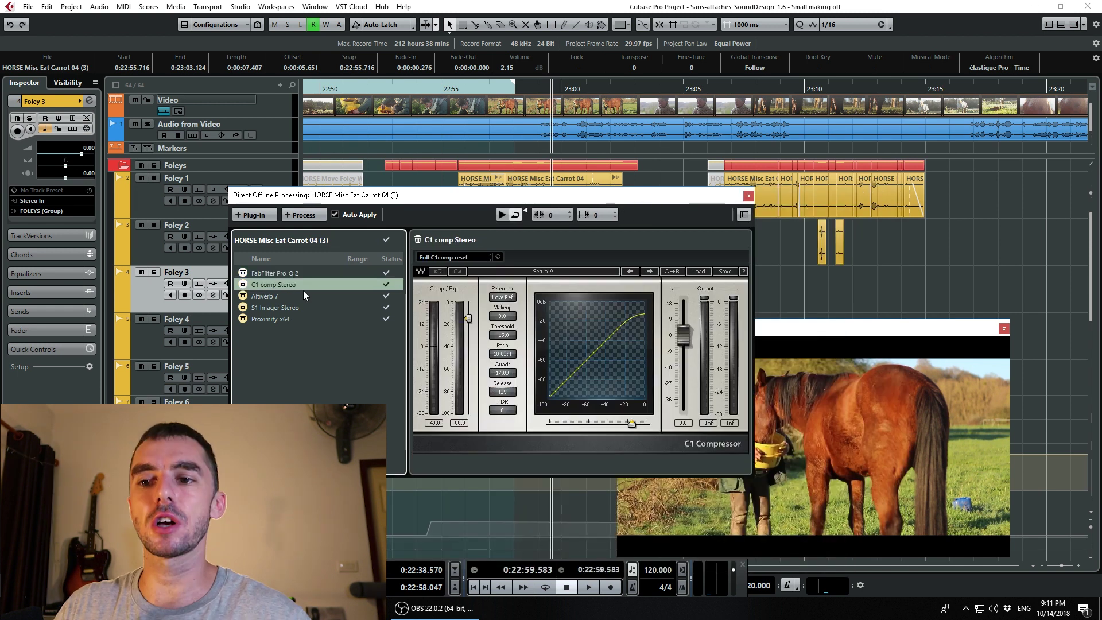
click(278, 296)
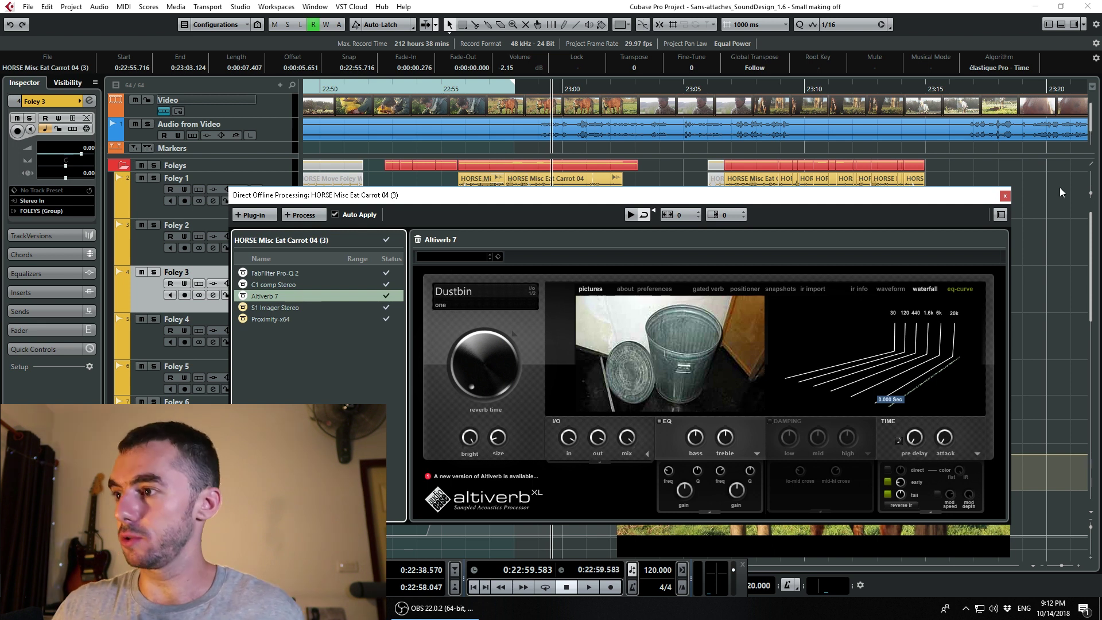
click(299, 308)
click(298, 317)
click(299, 308)
click(321, 296)
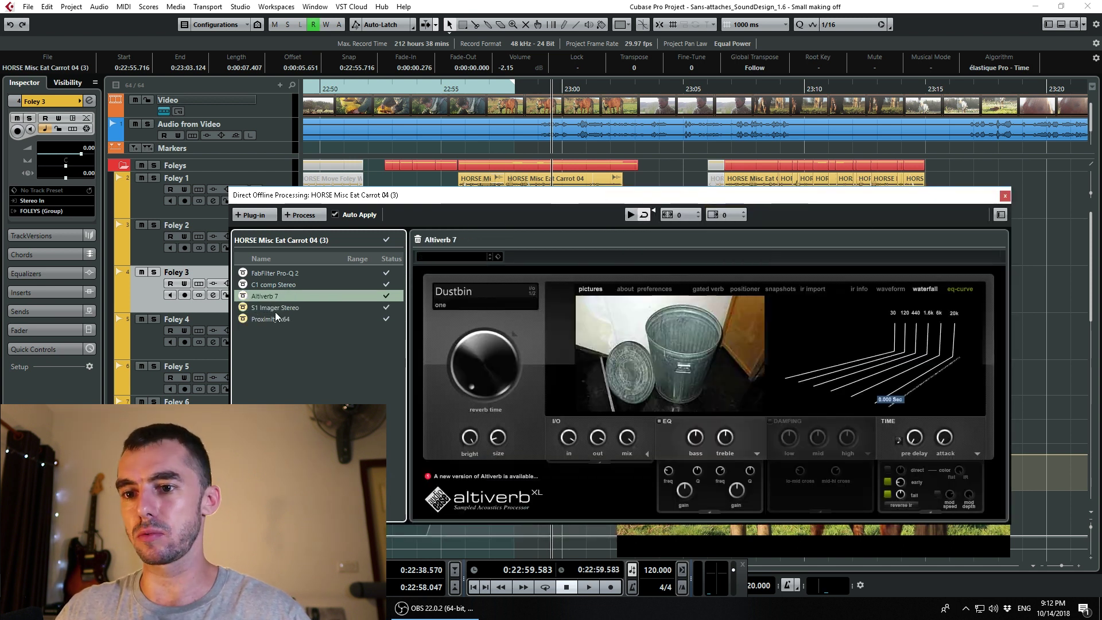
click(1005, 195)
click(474, 330)
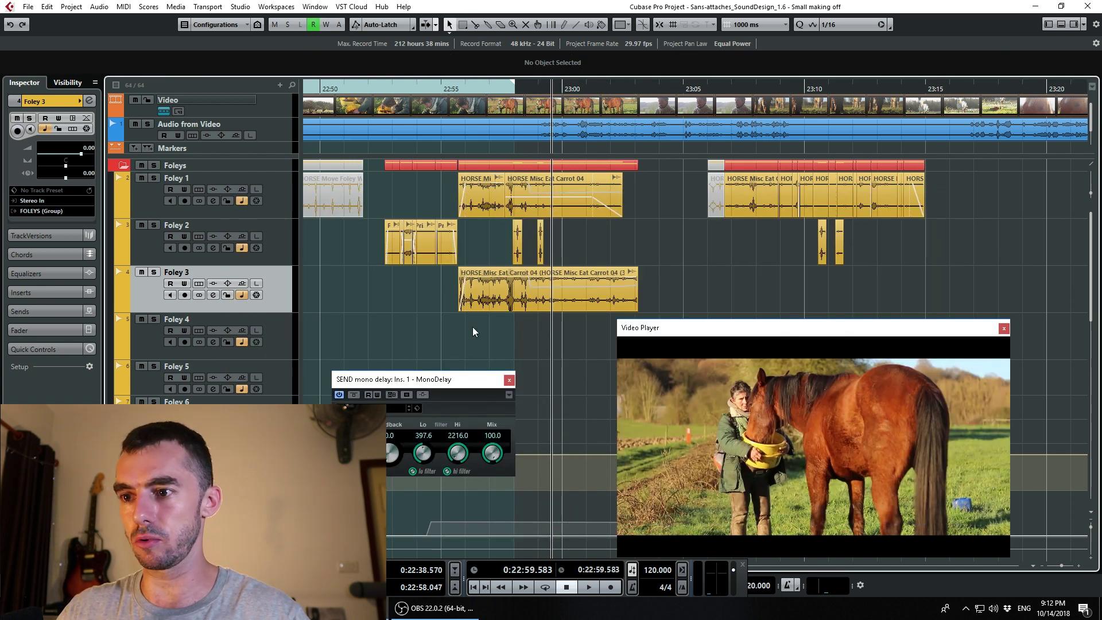
Step: Solo Foley 3 and play its carrot-eating clip from about 22:55
key(s)
click(456, 87)
key(space)
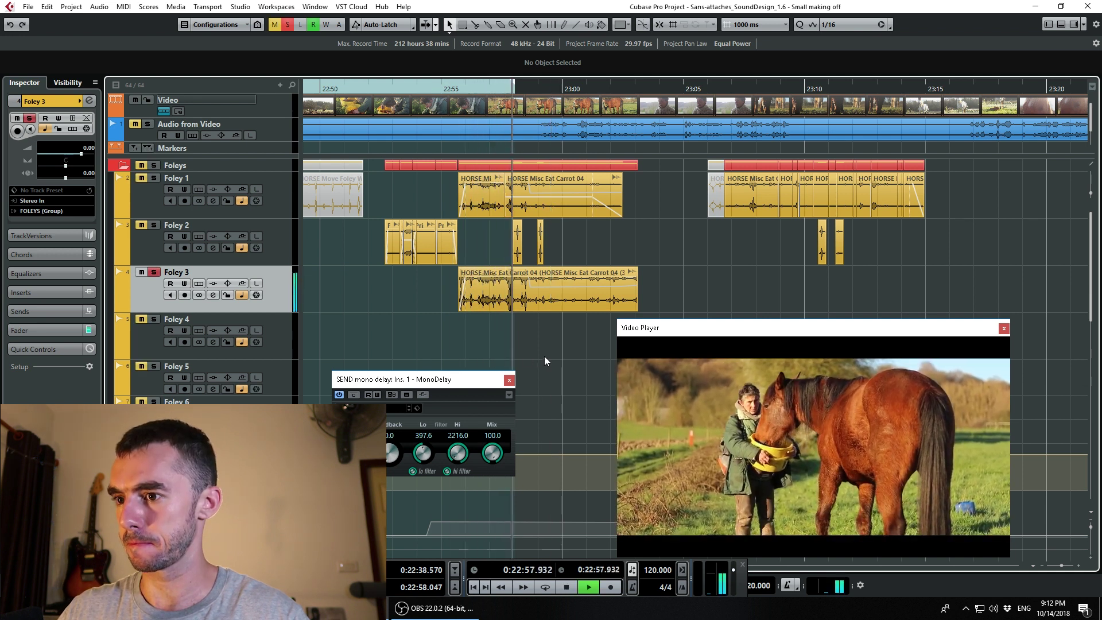
key(space)
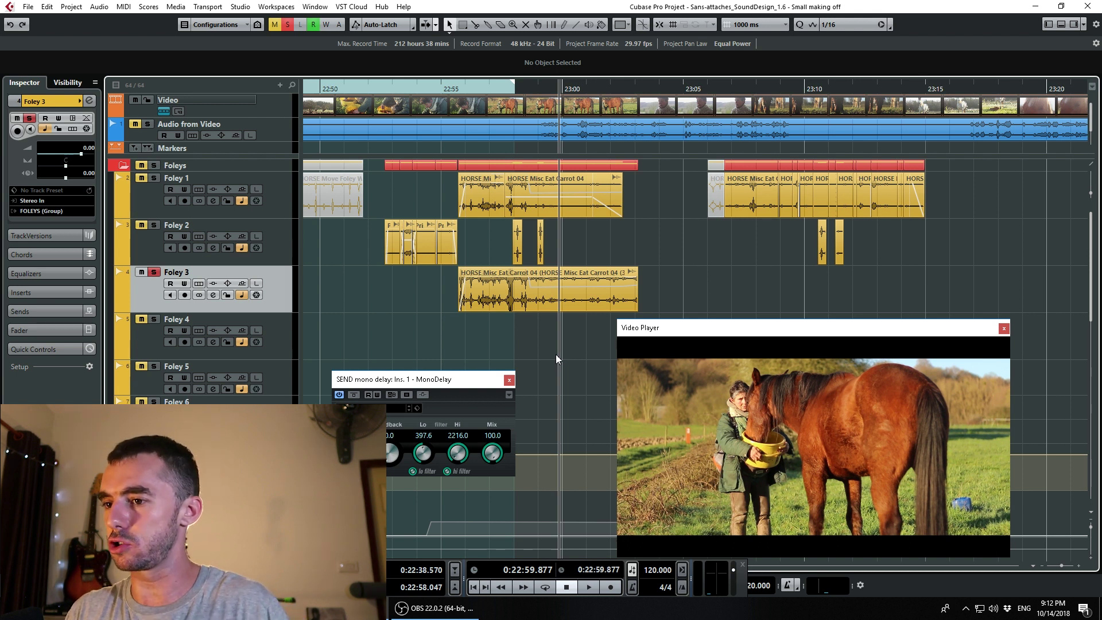
Step: Reopen the Foley 3 clip's Direct Offline Processing and examine the S1 Imager Stereo width and the Proximity-x64 settings
click(550, 298)
key(F7)
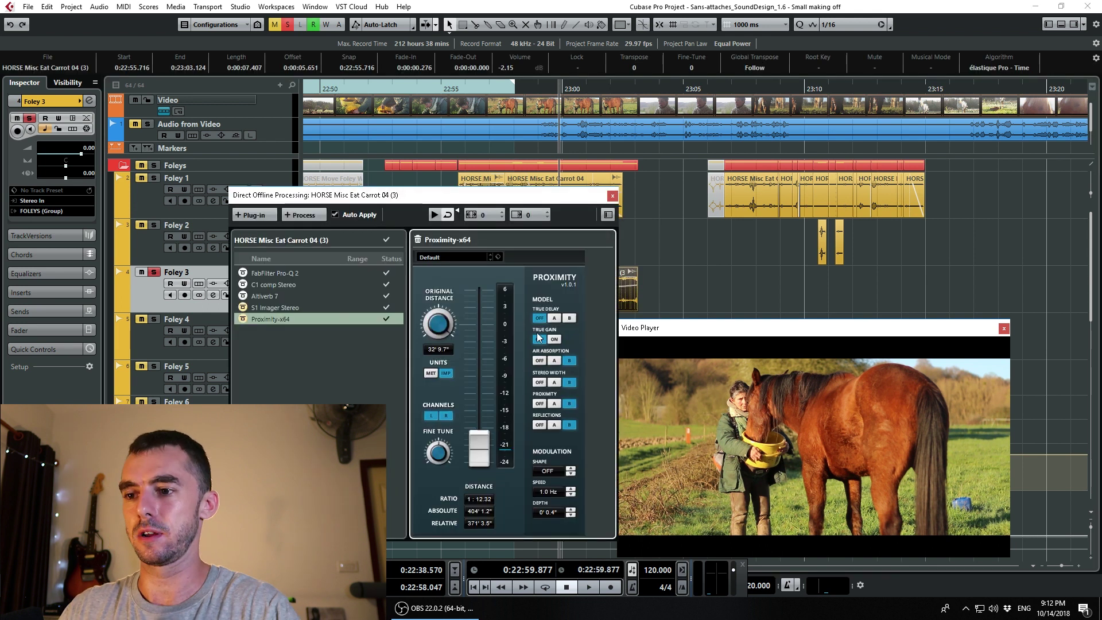
click(281, 308)
click(459, 381)
mouse_move(459, 382)
mouse_down()
mouse_move(458, 343)
mouse_move(459, 382)
mouse_up()
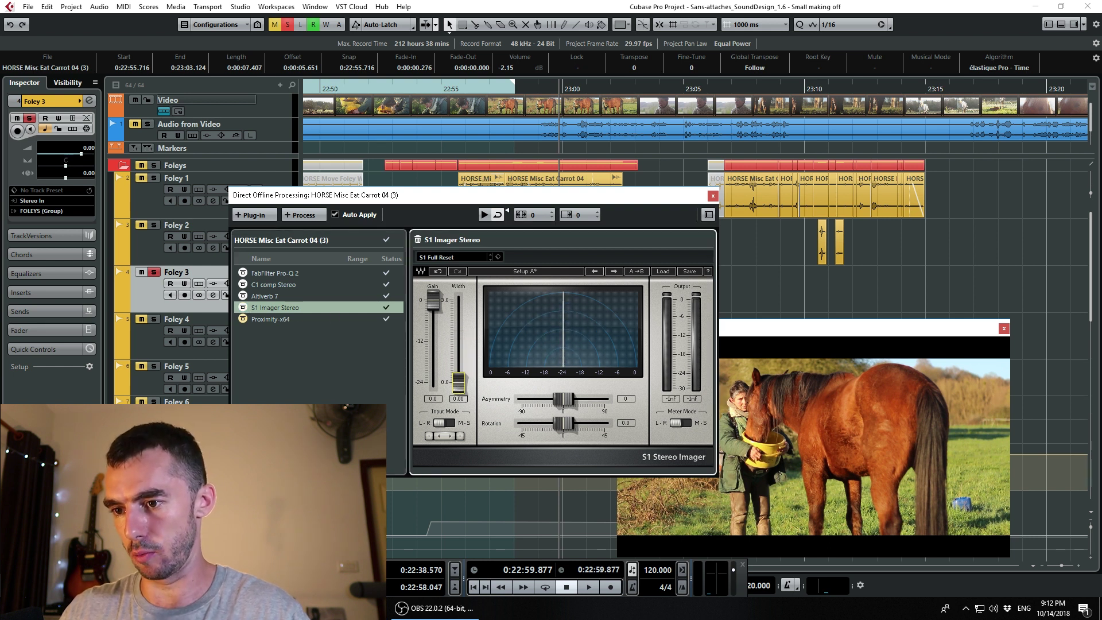
click(272, 319)
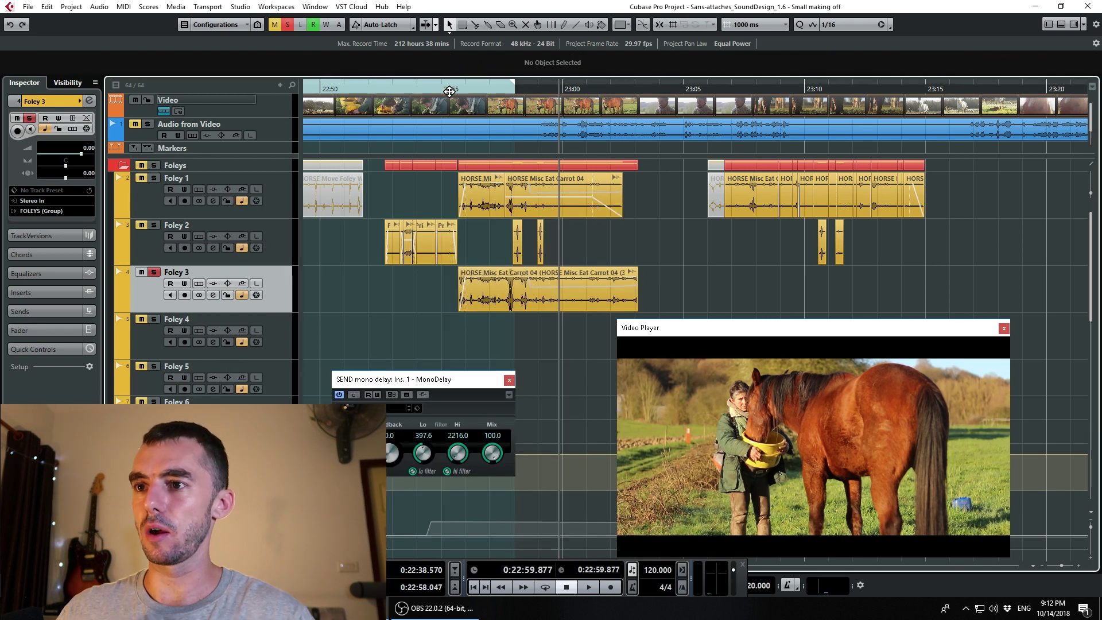
Step: Play the soloed Foley 3 clip from about 22:55 two times, selecting the clip in between
click(448, 88)
key(space)
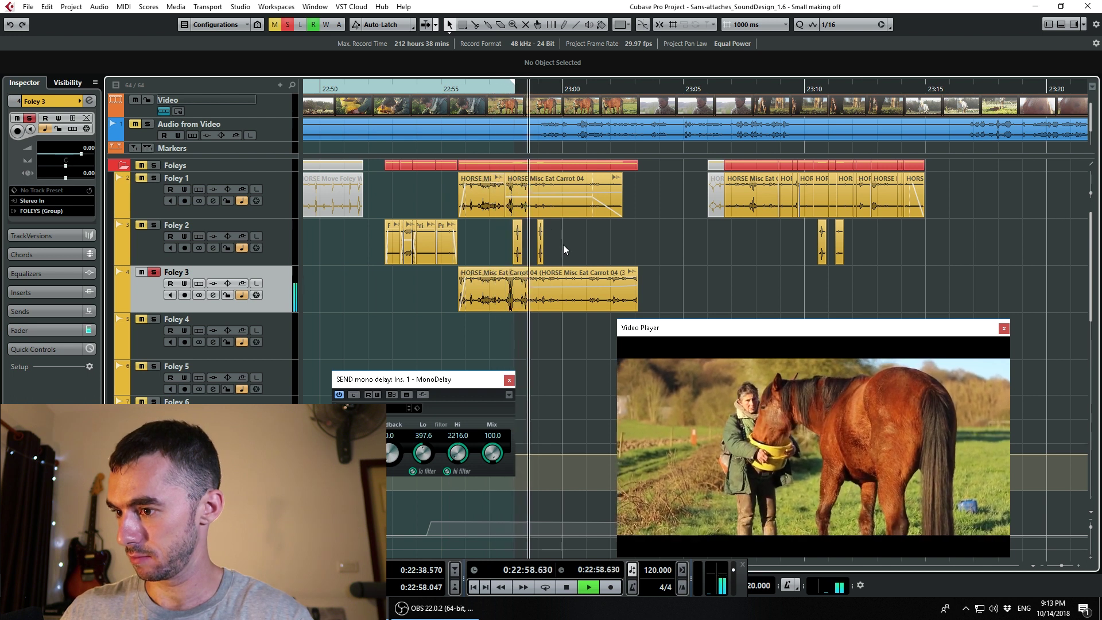
key(space)
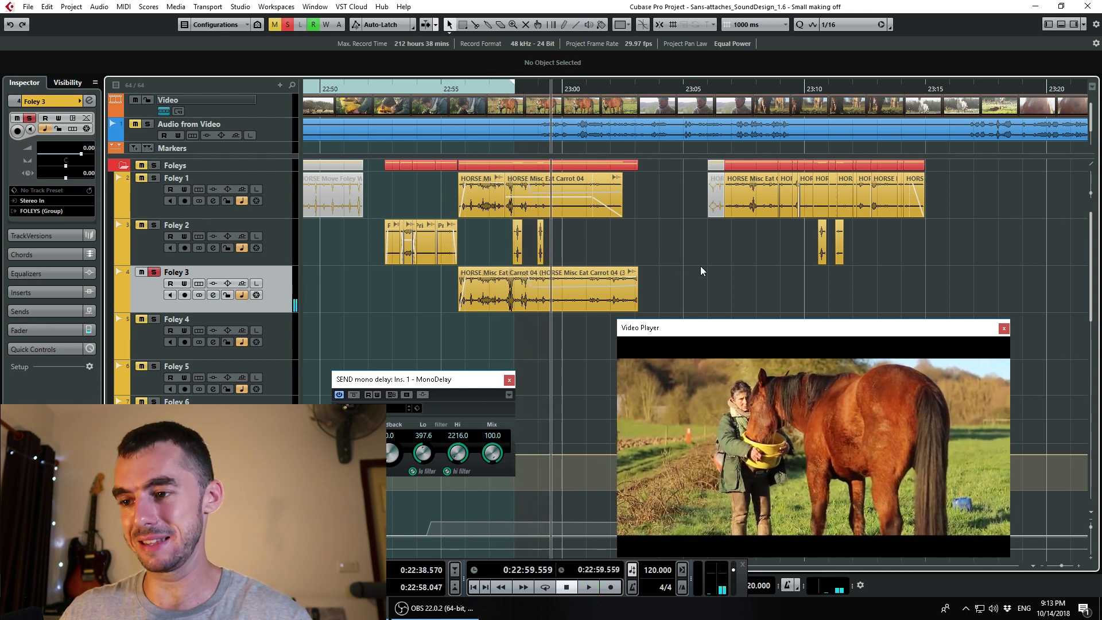
click(538, 296)
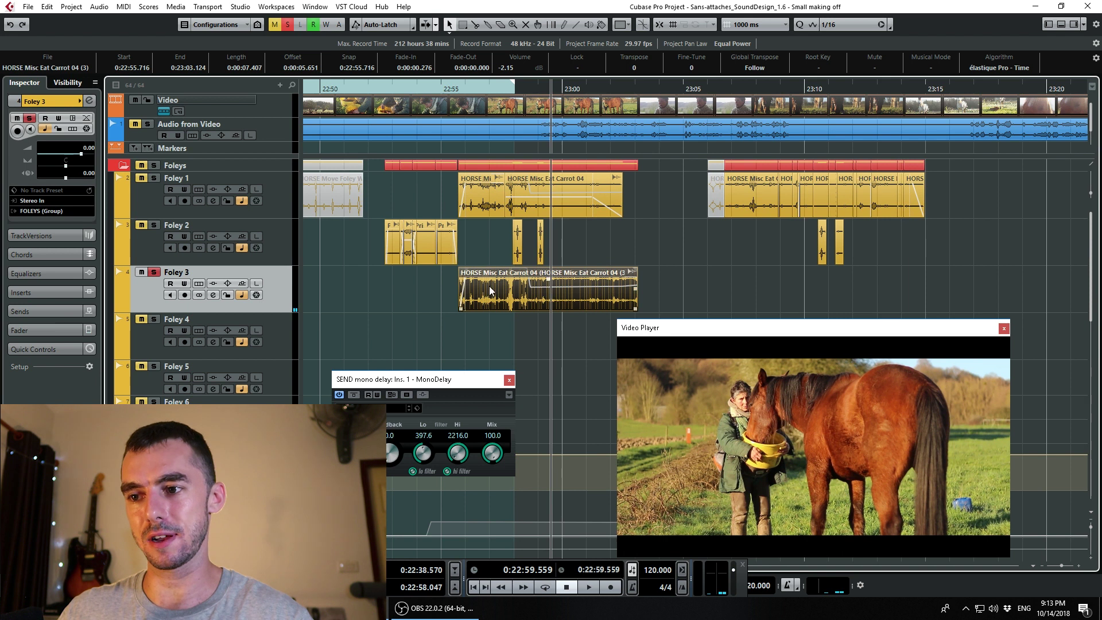
click(500, 232)
key(space)
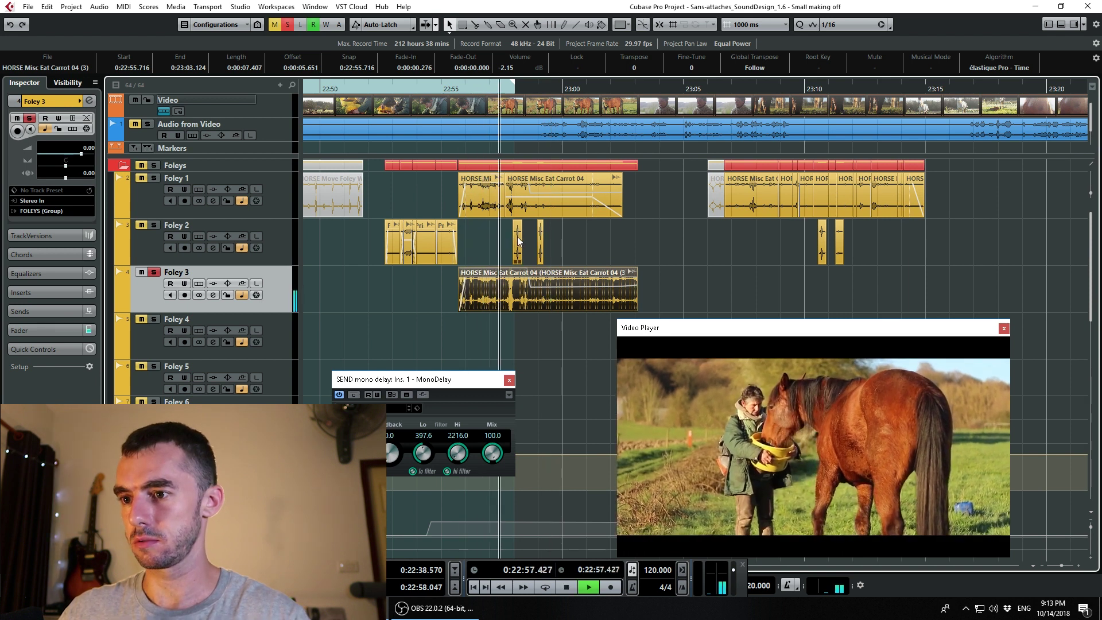
key(space)
Step: Enable Proximity-x64 in the Foley 3 clip's offline processing, close the window and play the result
key(F7)
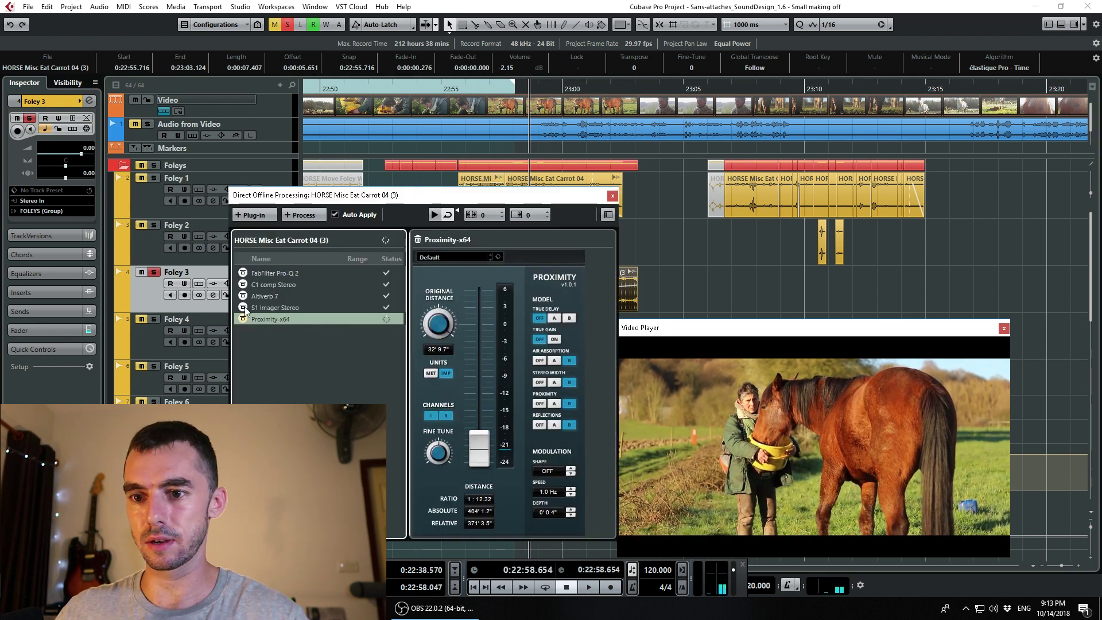
key(F7)
key(space)
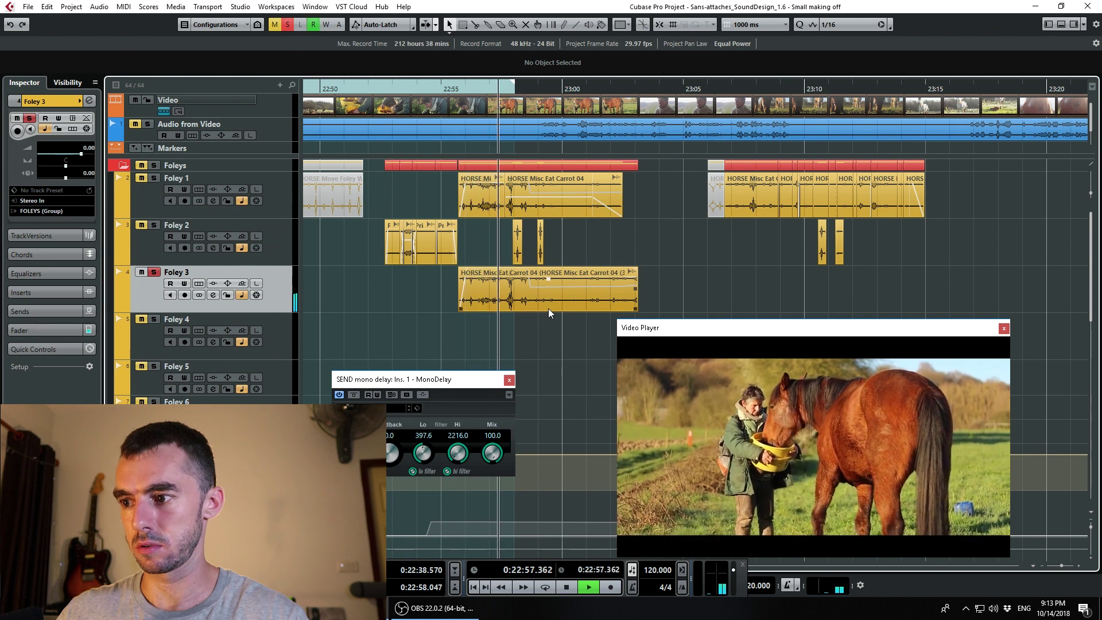
key(space)
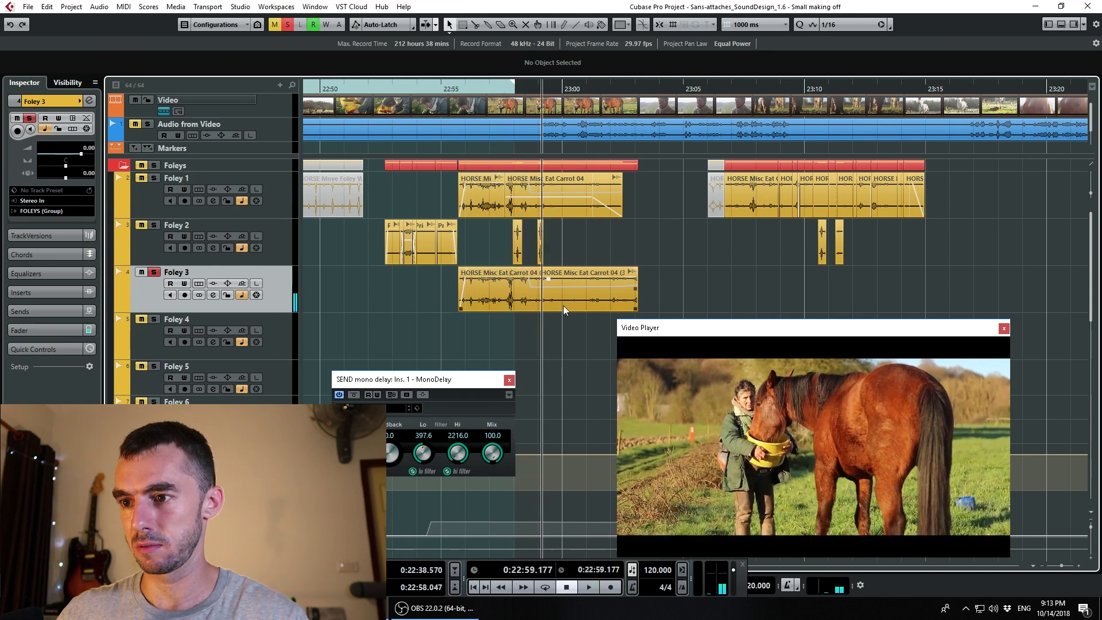
Step: Bypass all the offline processes of the Foley 3 clip, from FabFilter Pro-Q 2 to Proximity-x64
click(578, 294)
key(F7)
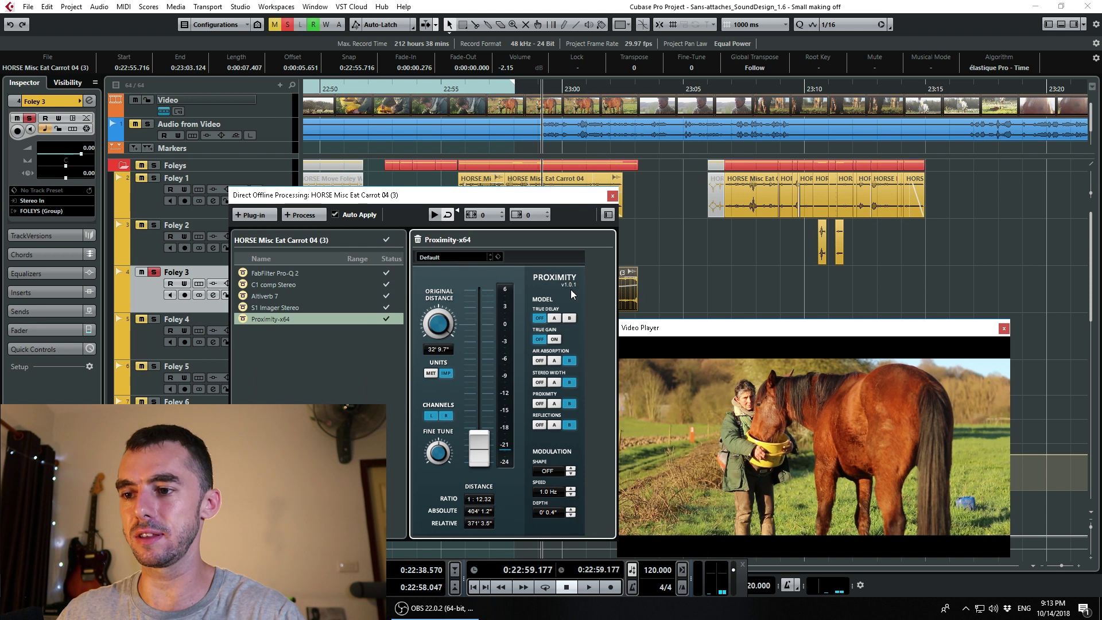
click(243, 274)
click(244, 320)
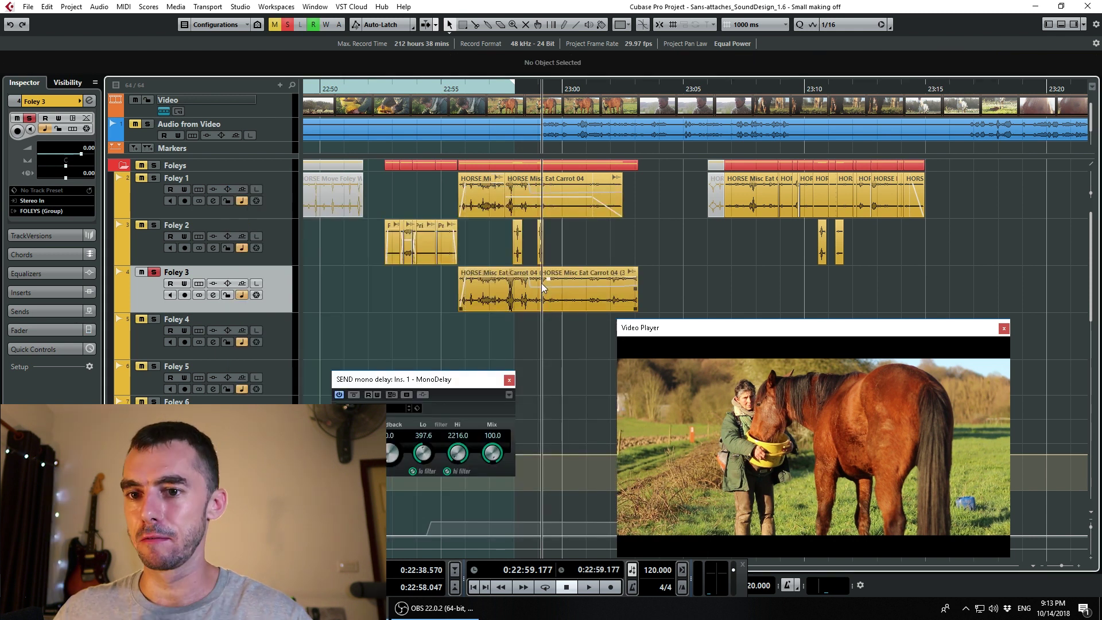
Step: Select the FOLEYS group and play the Foley 3 clip through its inserts from about 22:55
drag(543, 285, 531, 220)
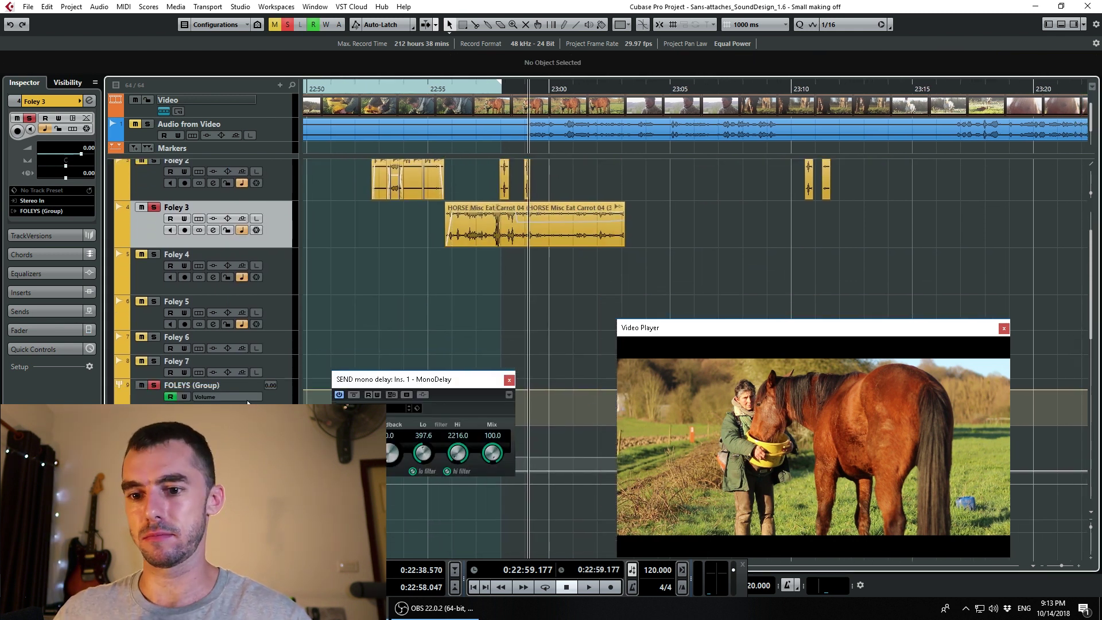
scroll(591, 363, up, 2)
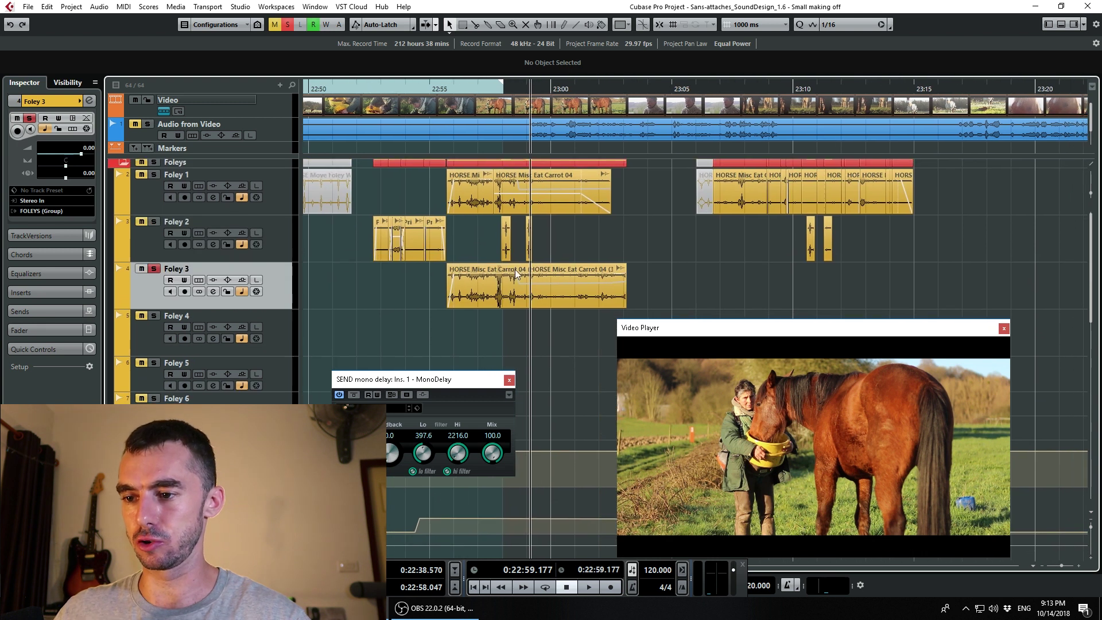
click(431, 87)
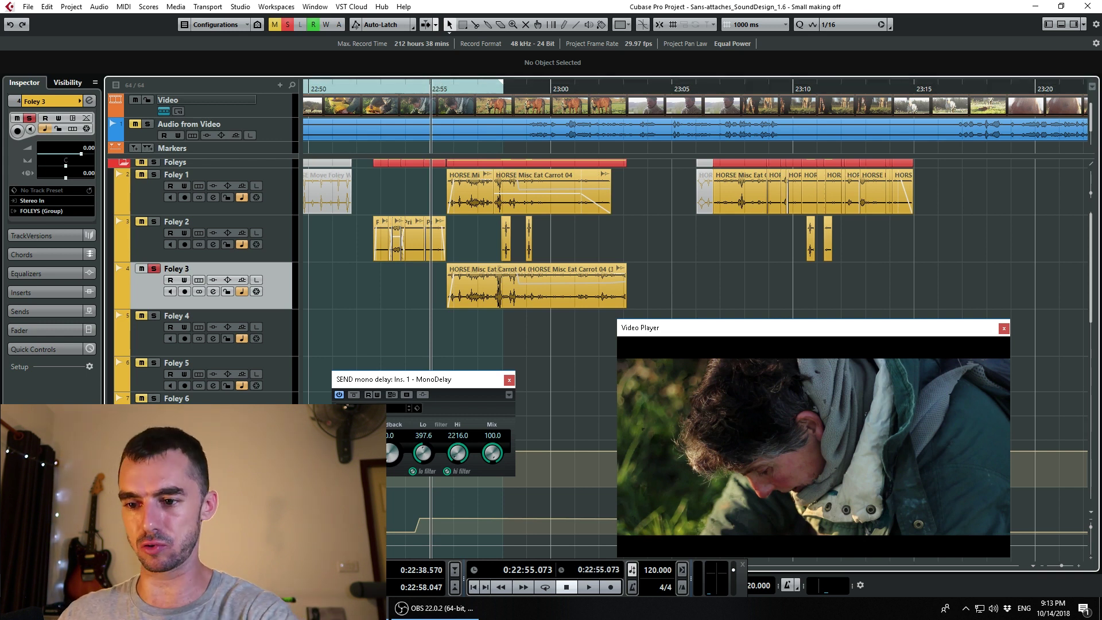
click(201, 451)
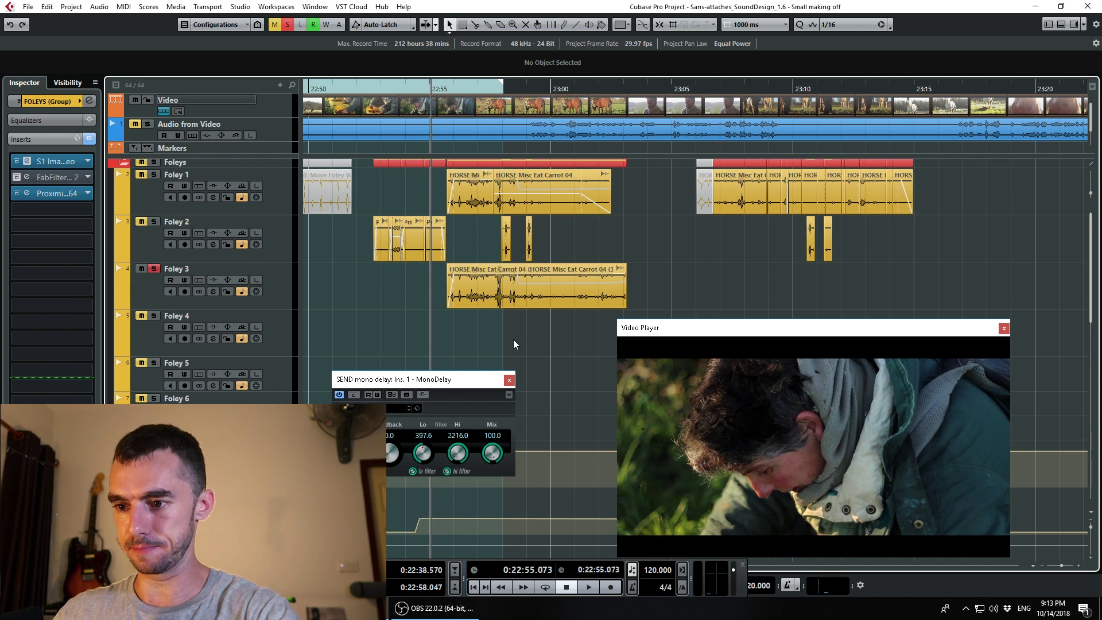
key(space)
scroll(515, 342, down, 2)
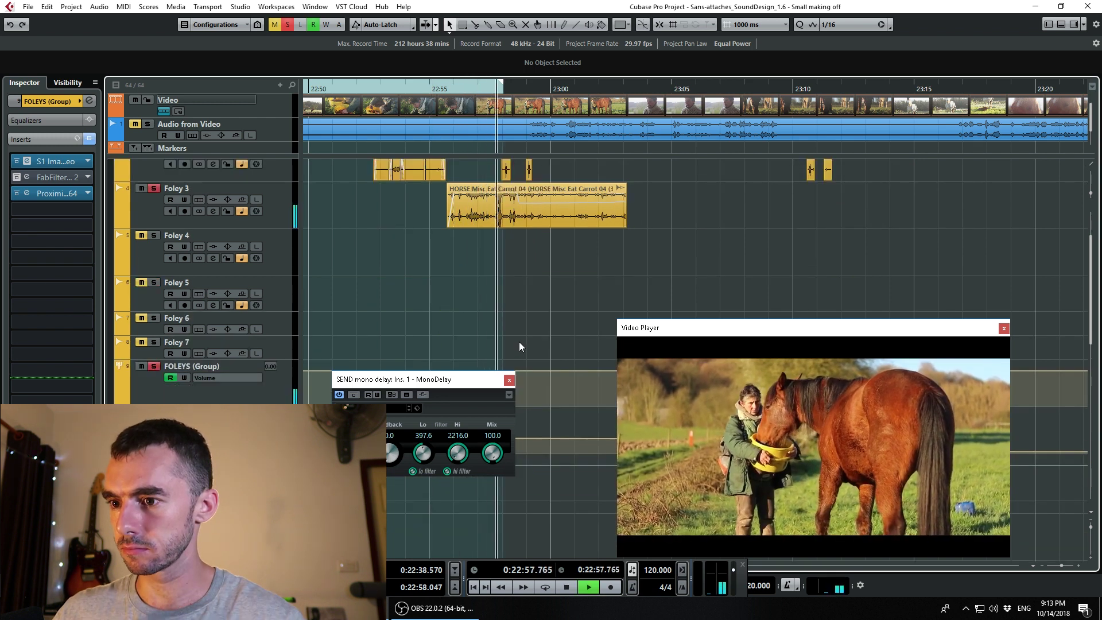
scroll(523, 367, up, 2)
key(space)
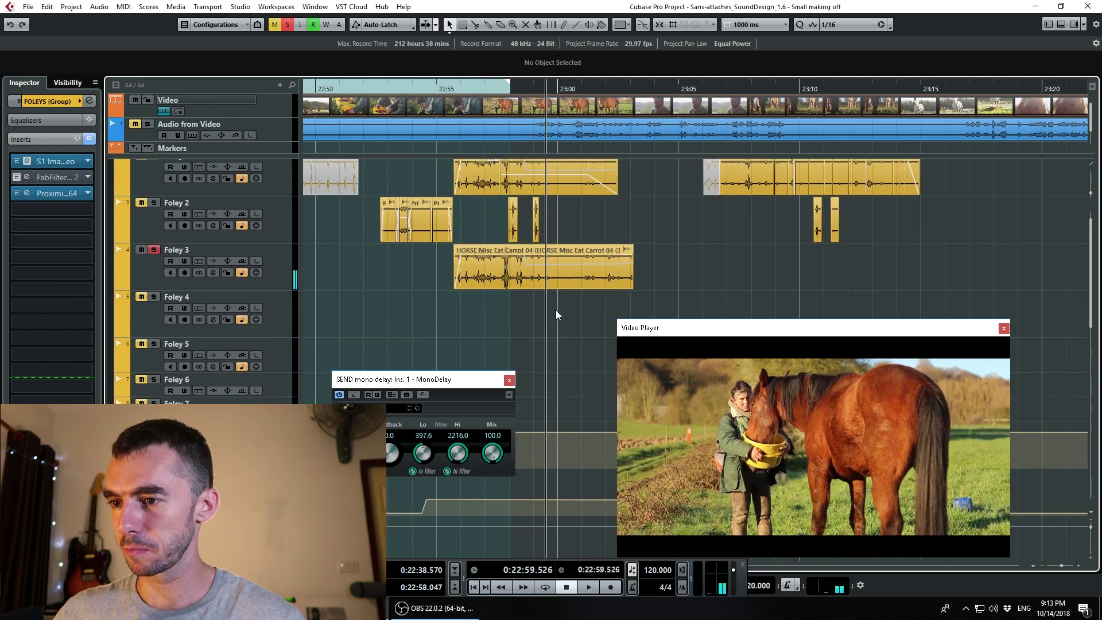
scroll(561, 307, up, 1)
scroll(554, 349, right, 1)
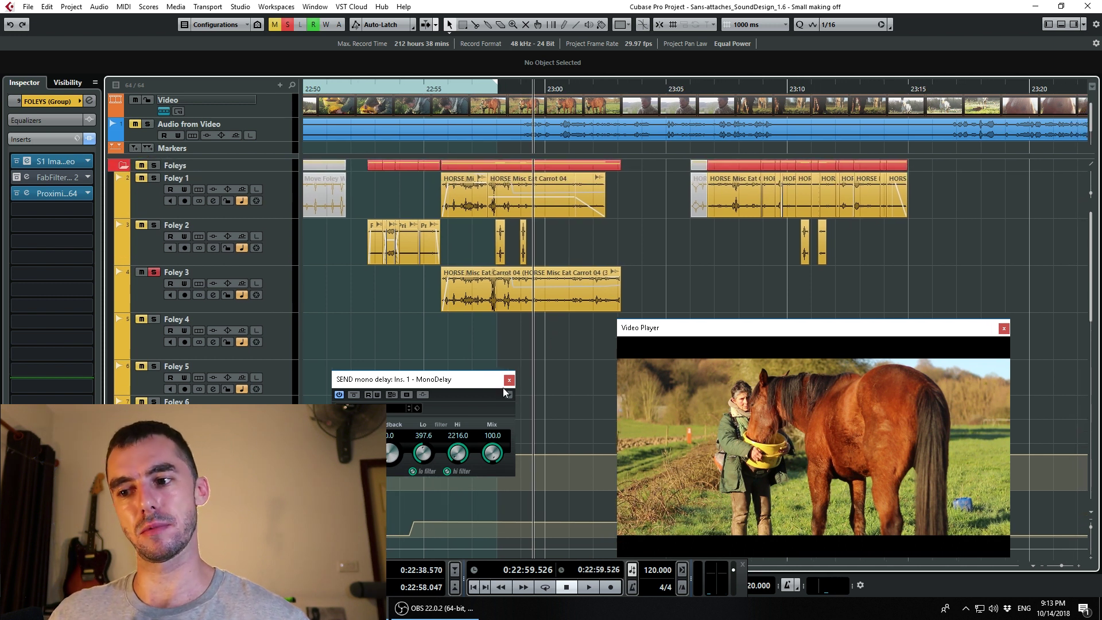